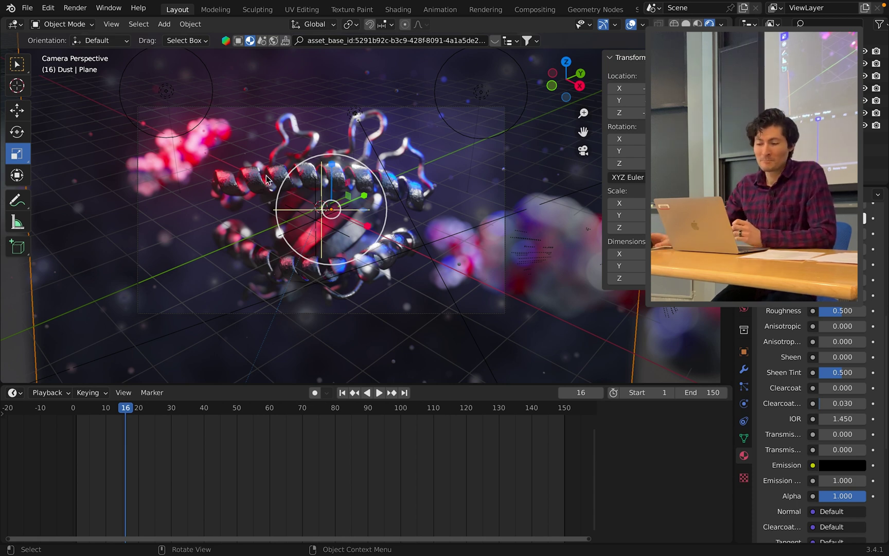
# Play the animation briefly from frame 17, then switch the viewport to solid shading
pyautogui.click(128, 409)
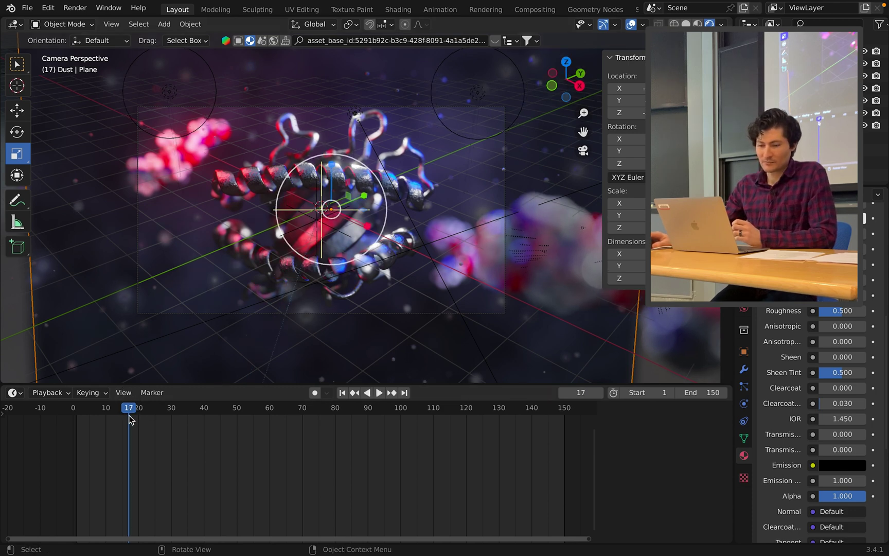
pyautogui.press('space')
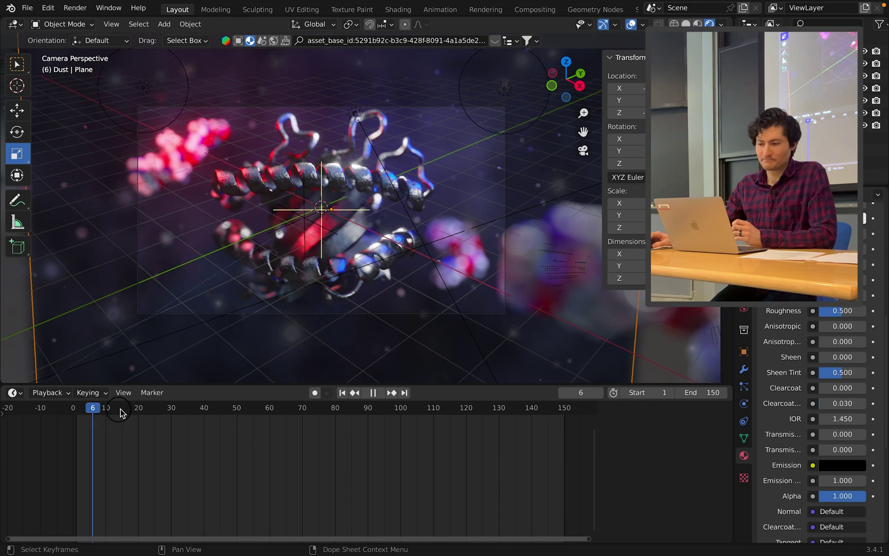
pyautogui.press('space')
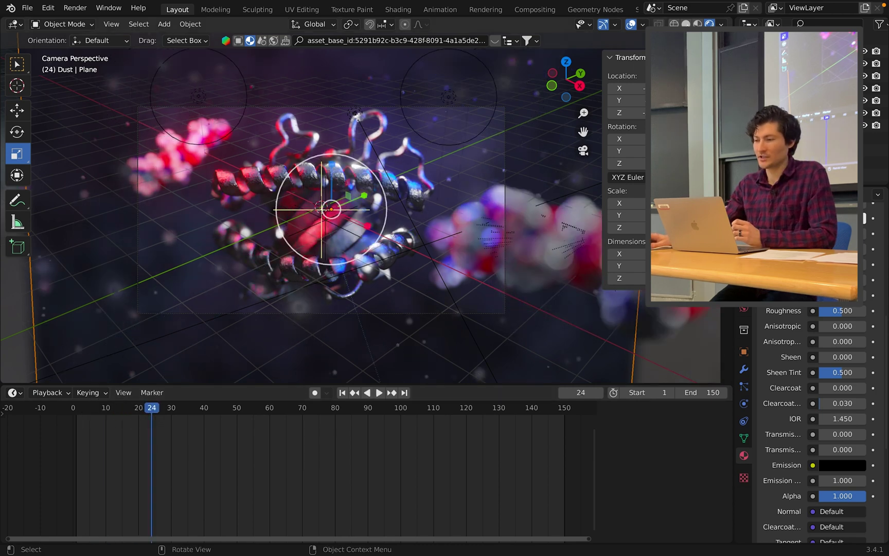
pyautogui.press('z')
pyautogui.press('6')
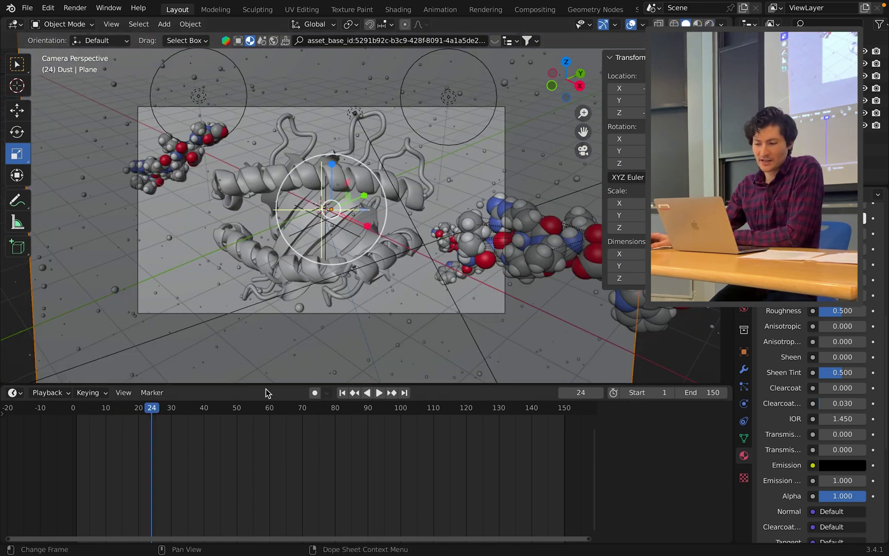
# Play the animation in solid view, stop at frame 80, and orbit out of the camera view
pyautogui.click(379, 392)
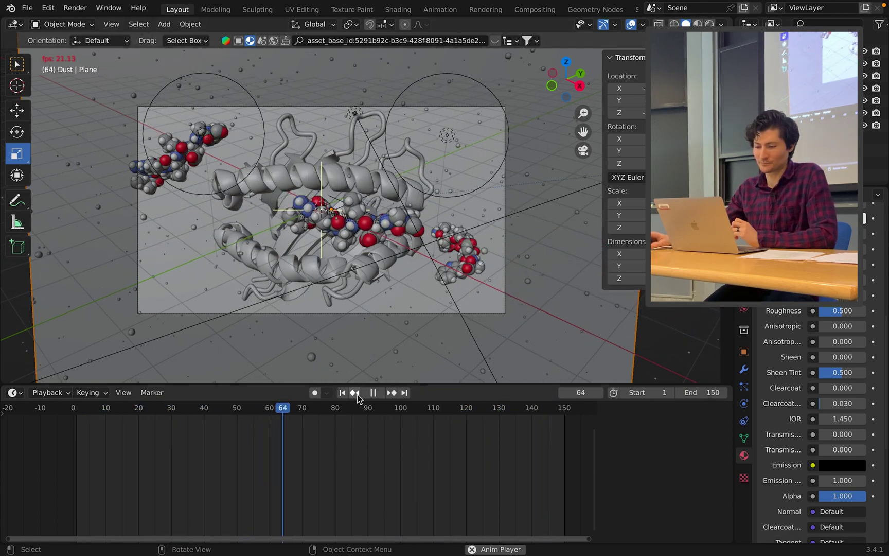
pyautogui.click(374, 393)
pyautogui.moveTo(289, 208); pyautogui.dragTo(282, 206, button='middle')
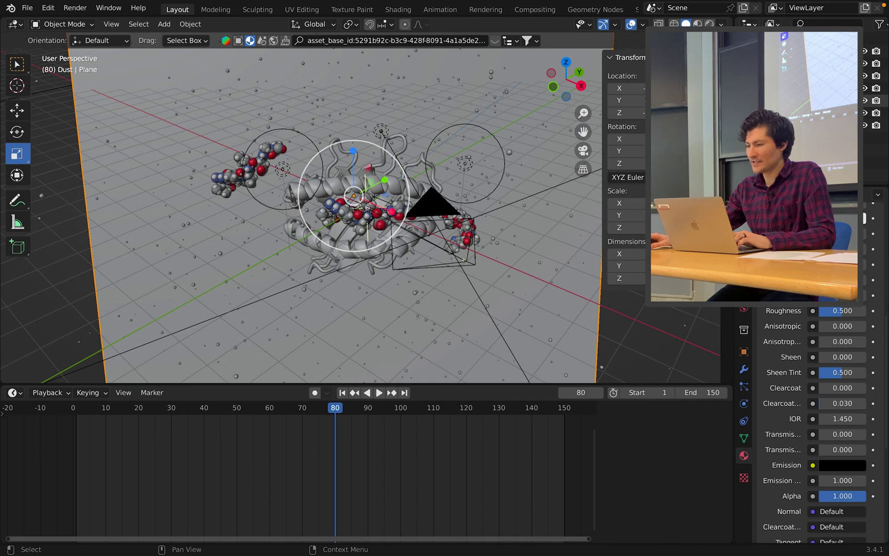
# Hide the Dust particles and return to the scene camera's view
pyautogui.click(866, 101)
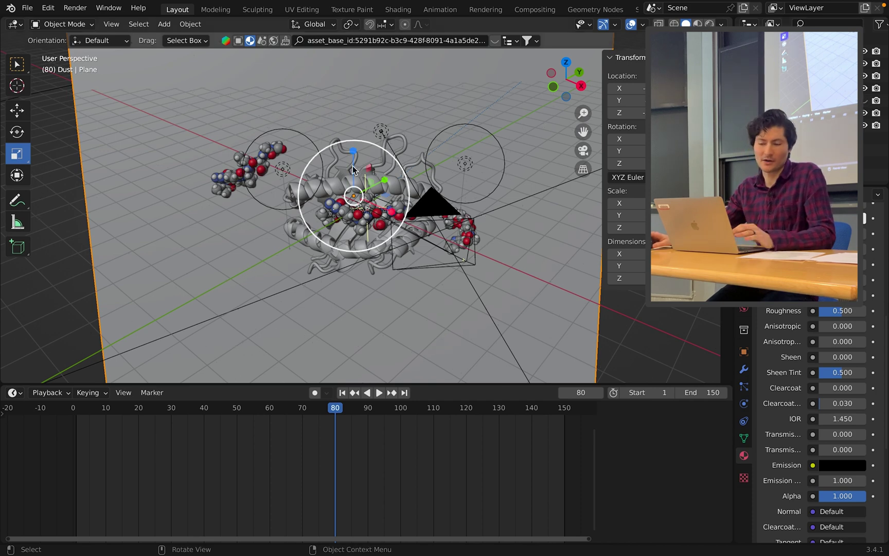
pyautogui.scroll(3, 313, 170)
pyautogui.moveTo(313, 170); pyautogui.dragTo(315, 170, button='middle')
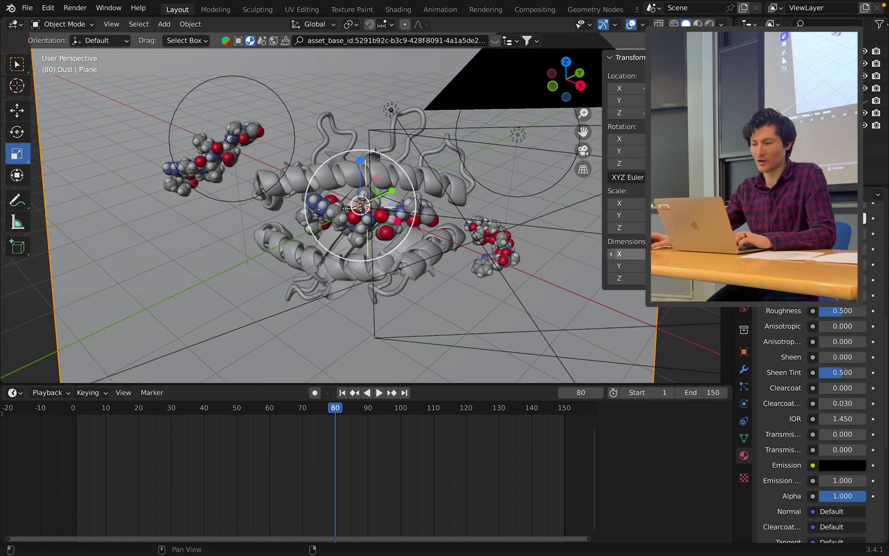
pyautogui.click(585, 153)
pyautogui.scroll(3, 343, 173)
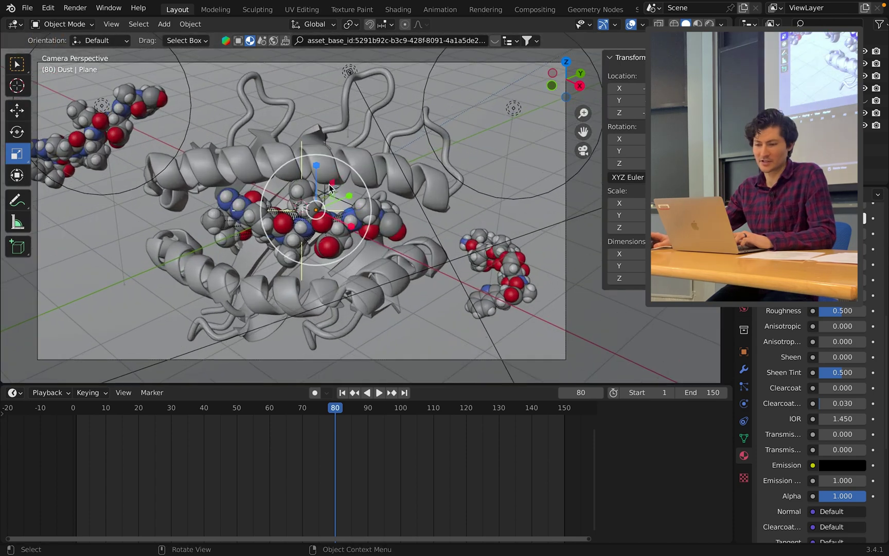
pyautogui.keyDown('shift'); pyautogui.moveTo(230, 134); pyautogui.dragTo(414, 165, button='middle'); pyautogui.keyUp('shift')
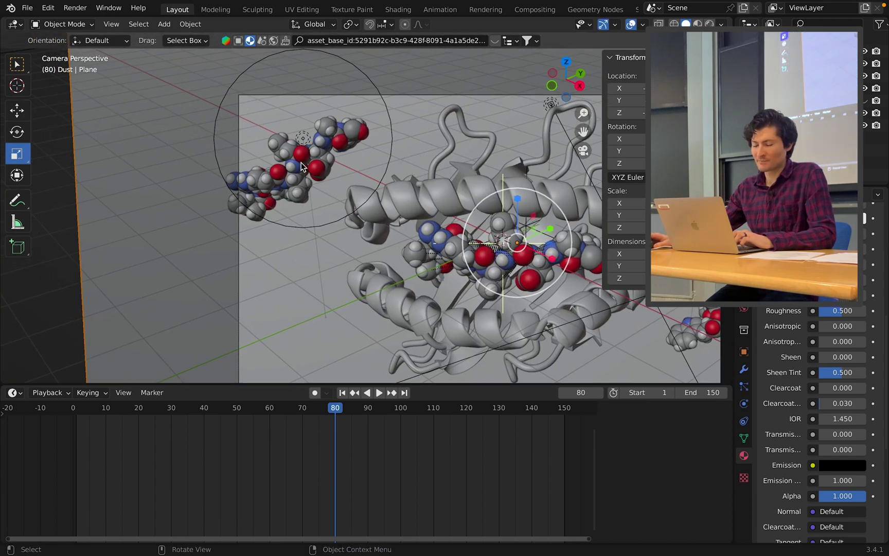
pyautogui.scroll(-3, 304, 162)
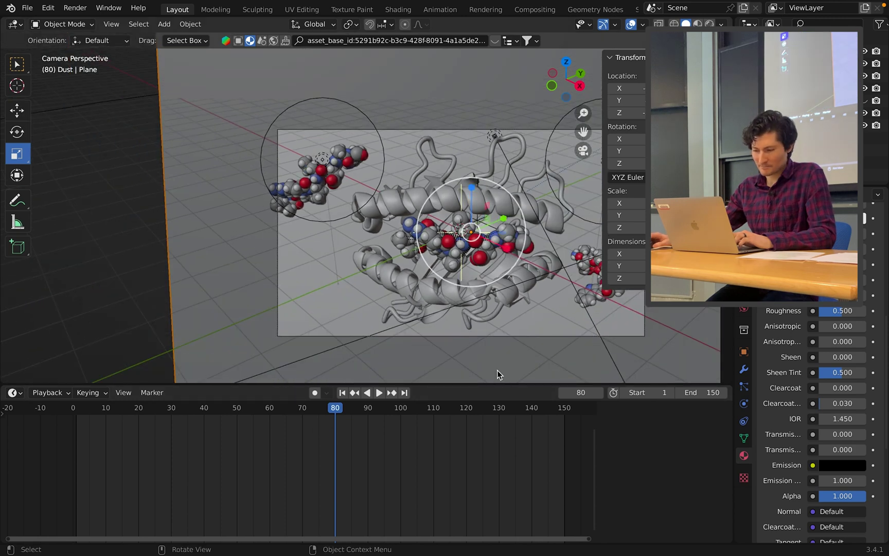
# Rewind to frame 1 and select one atom of the front peptide
pyautogui.click(580, 389)
pyautogui.write('1')
pyautogui.press('Return')
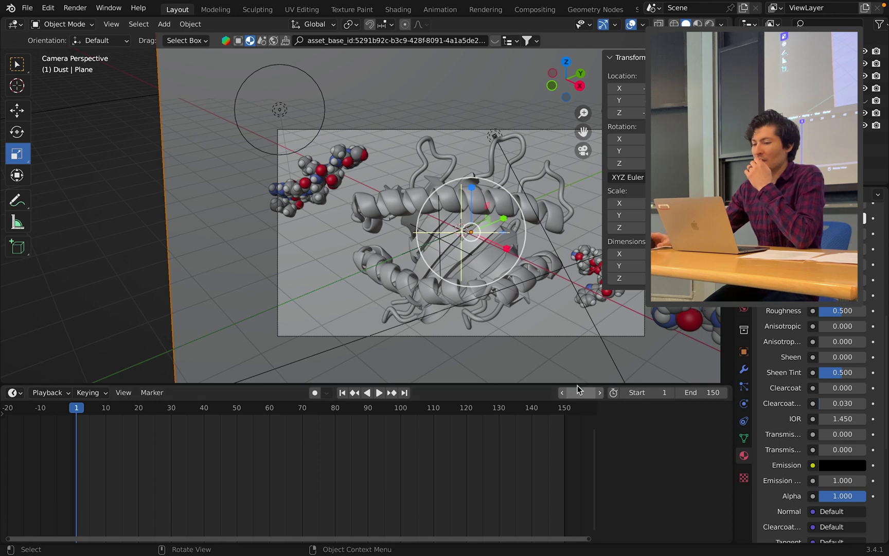
pyautogui.scroll(5, 292, 224)
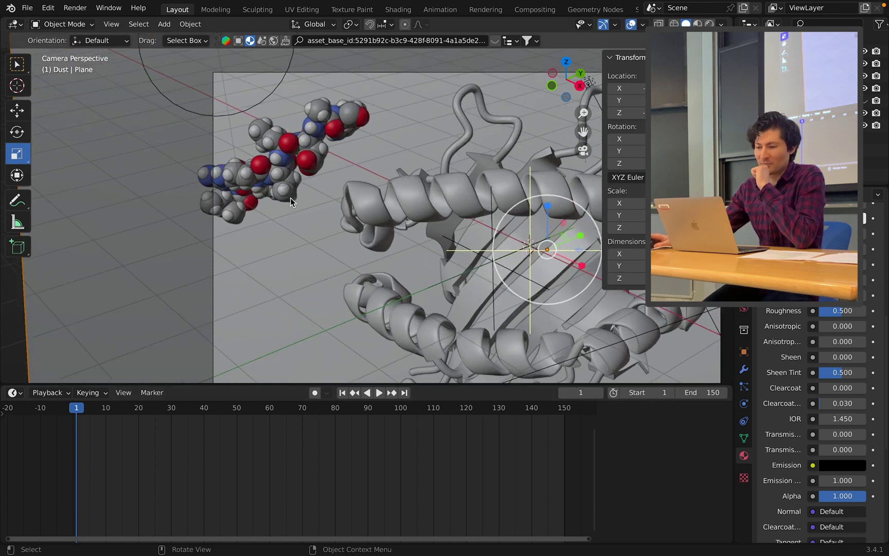
pyautogui.keyDown('shift'); pyautogui.moveTo(292, 180); pyautogui.dragTo(342, 229, button='middle'); pyautogui.keyUp('shift')
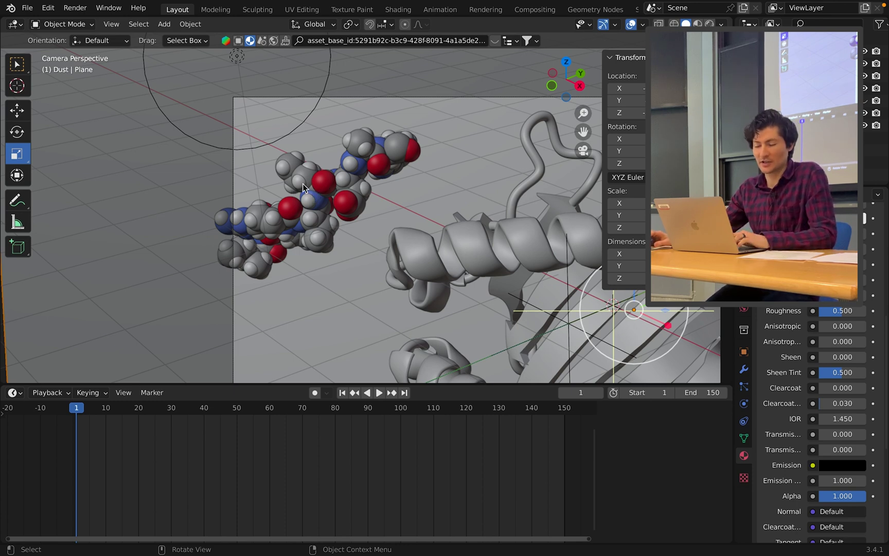
pyautogui.click(323, 183)
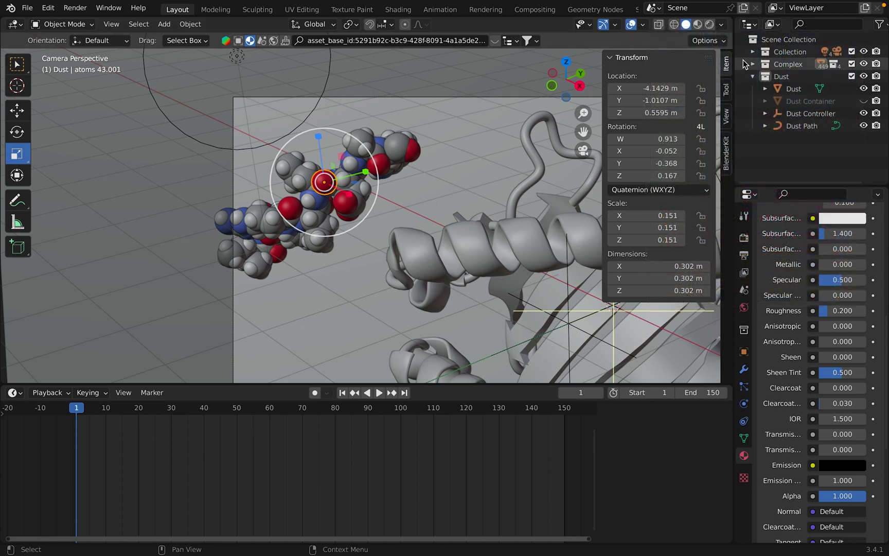
# Select all Peptide Front objects and object-parent them to the active atom
pyautogui.click(753, 64)
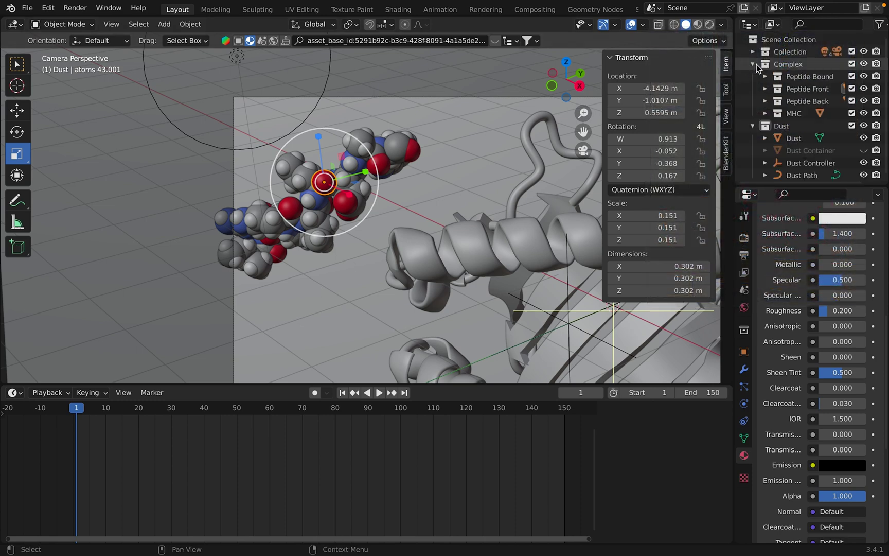
pyautogui.rightClick(809, 89)
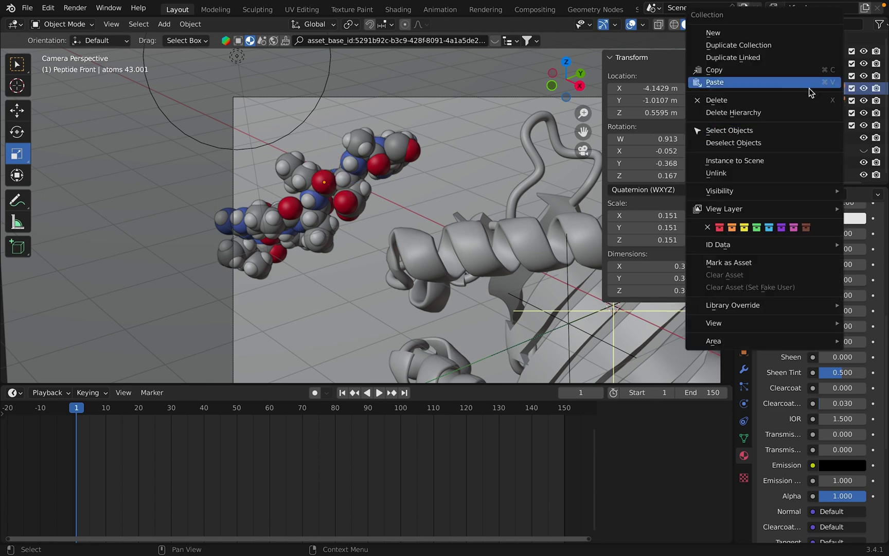
pyautogui.click(749, 131)
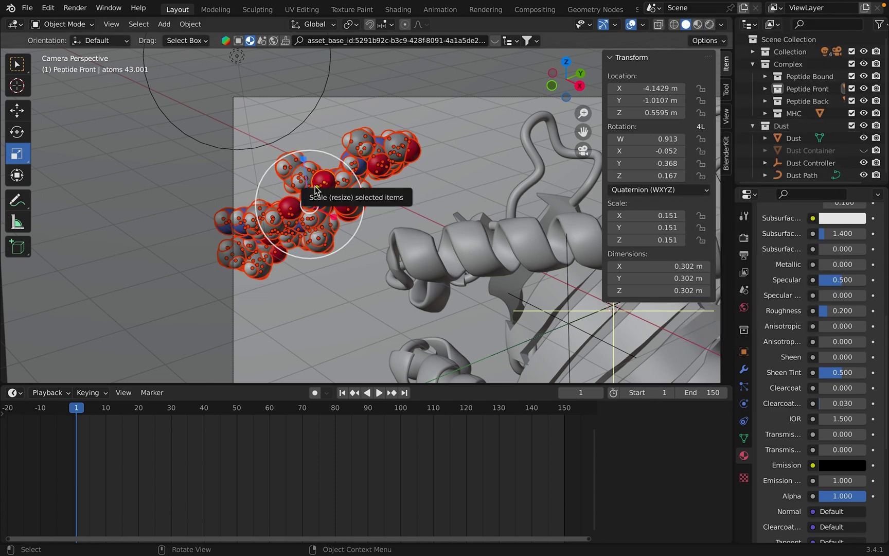
pyautogui.press('super+p')
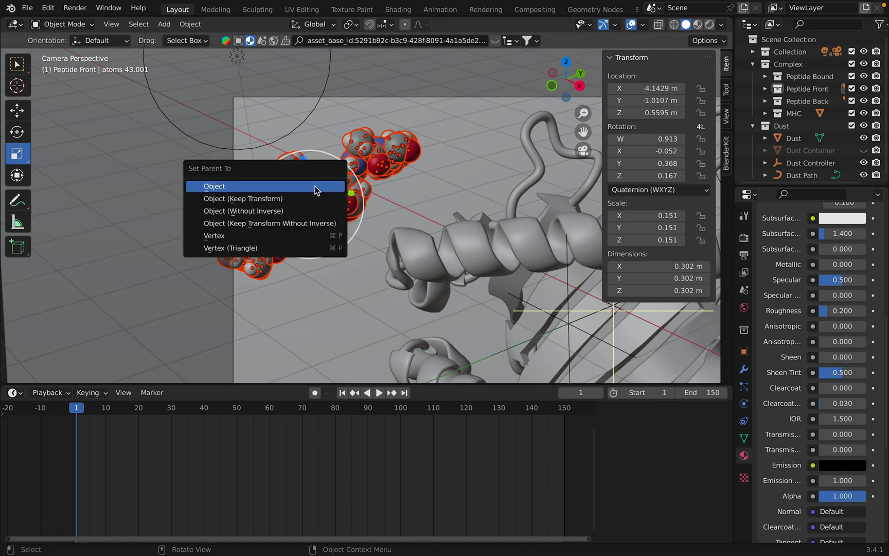
pyautogui.click(311, 190)
pyautogui.click(315, 216)
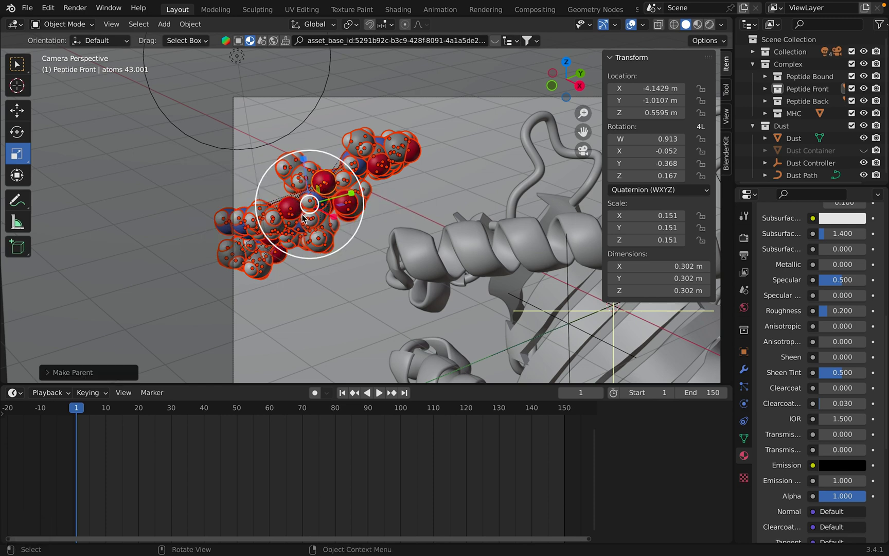
# Bring the back peptide into view and select one of its atoms
pyautogui.scroll(-2, 326, 189)
pyautogui.scroll(-2, 326, 189)
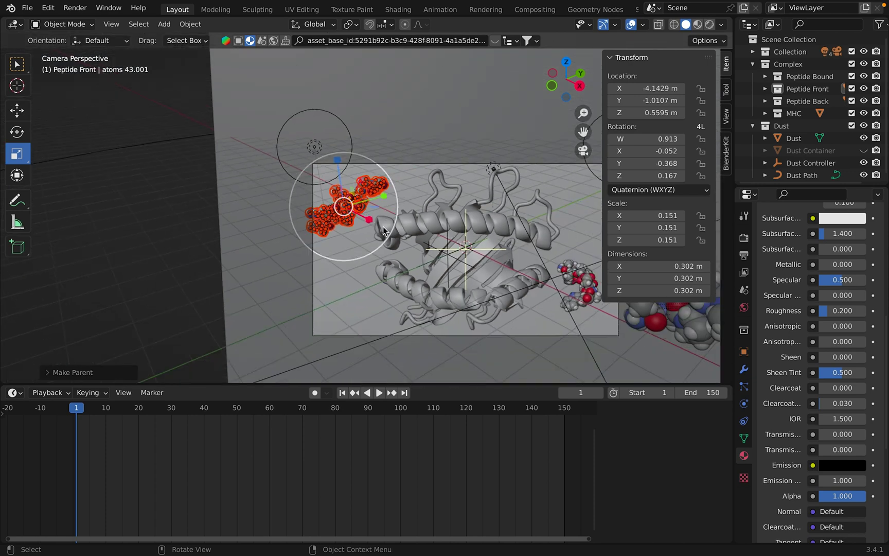
pyautogui.keyDown('shift'); pyautogui.moveTo(326, 188); pyautogui.dragTo(77, 129, button='middle'); pyautogui.keyUp('shift')
pyautogui.scroll(4, 329, 236)
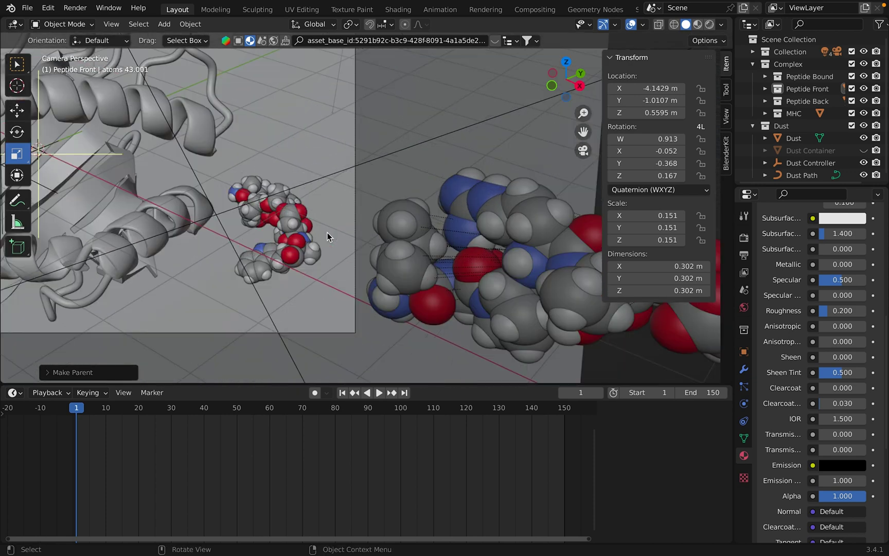
pyautogui.scroll(2, 328, 236)
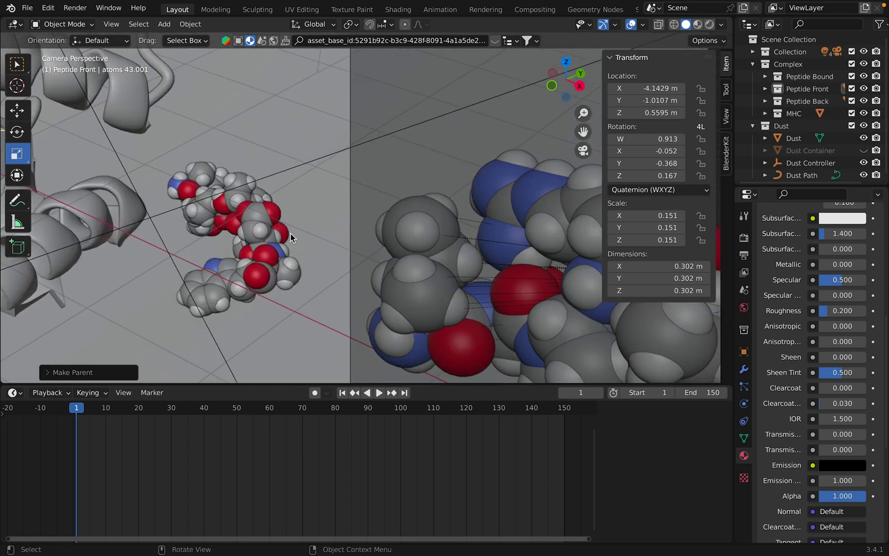
pyautogui.keyDown('shift'); pyautogui.moveTo(327, 237); pyautogui.dragTo(330, 259, button='middle'); pyautogui.keyUp('shift')
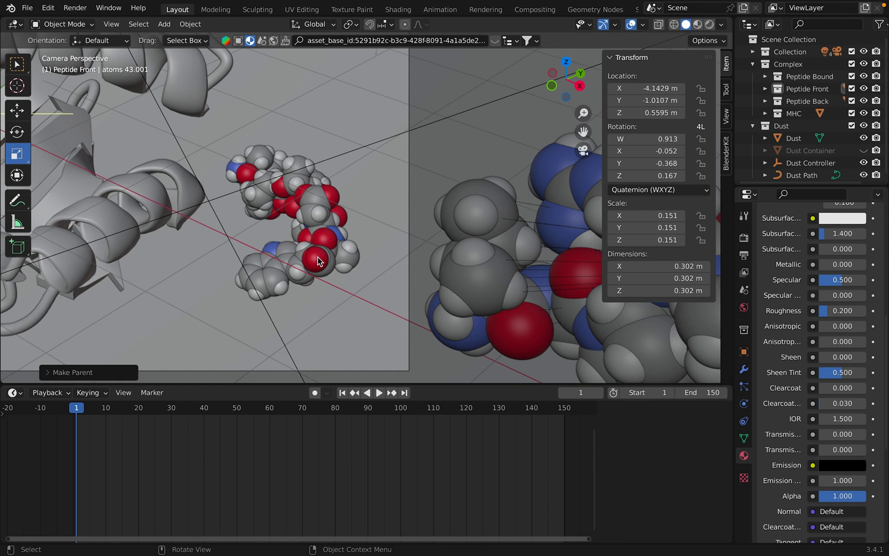
pyautogui.click(318, 260)
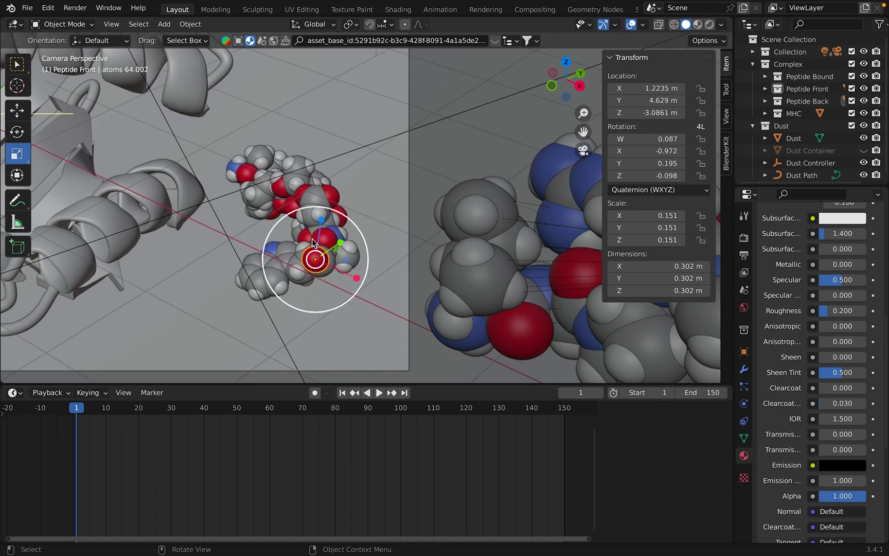
# Select all Peptide Back objects and object-parent them to the active atom
pyautogui.rightClick(806, 103)
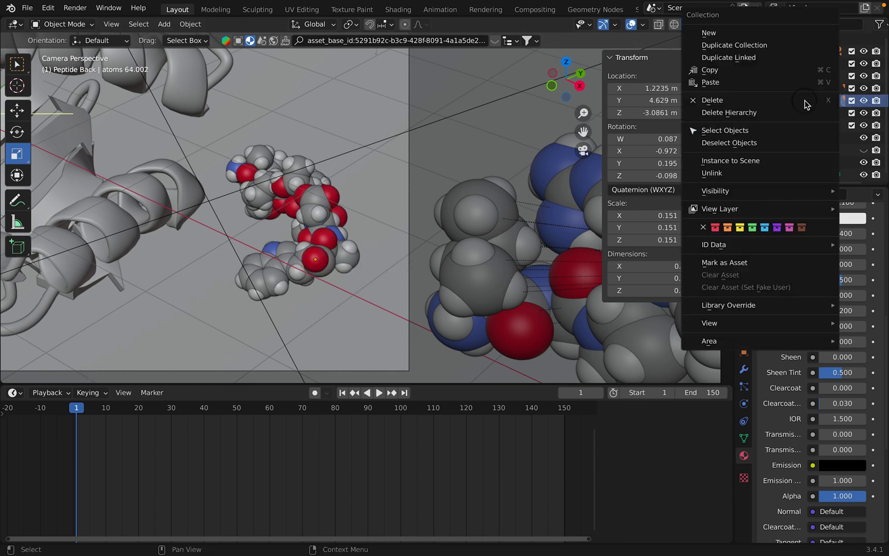
pyautogui.click(741, 133)
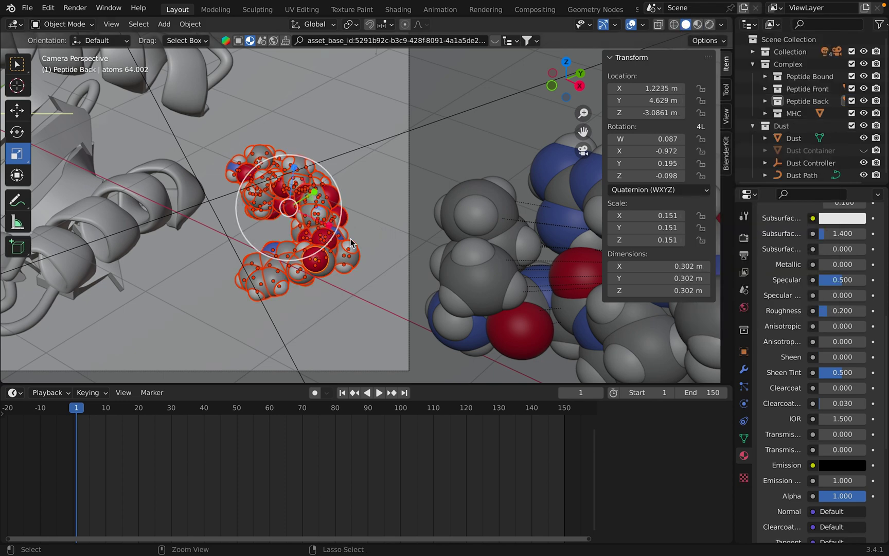
pyautogui.press('super+p')
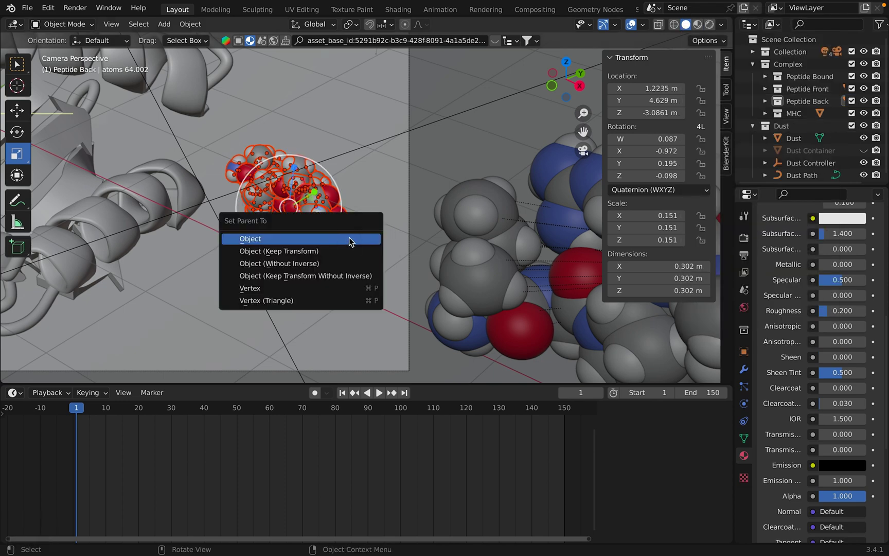
pyautogui.click(348, 241)
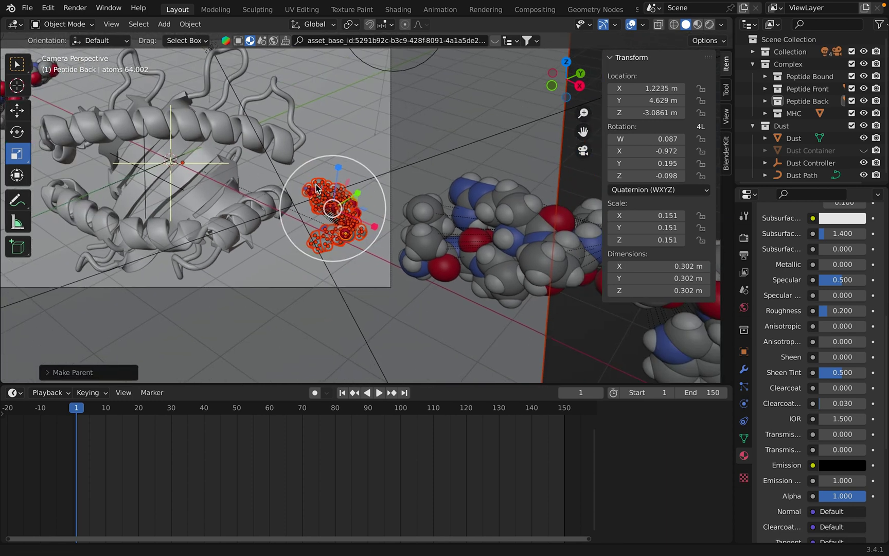
# Zoom out and orbit around the scene, then deselect the peptide atoms
pyautogui.scroll(-2, 316, 189)
pyautogui.scroll(-2, 319, 188)
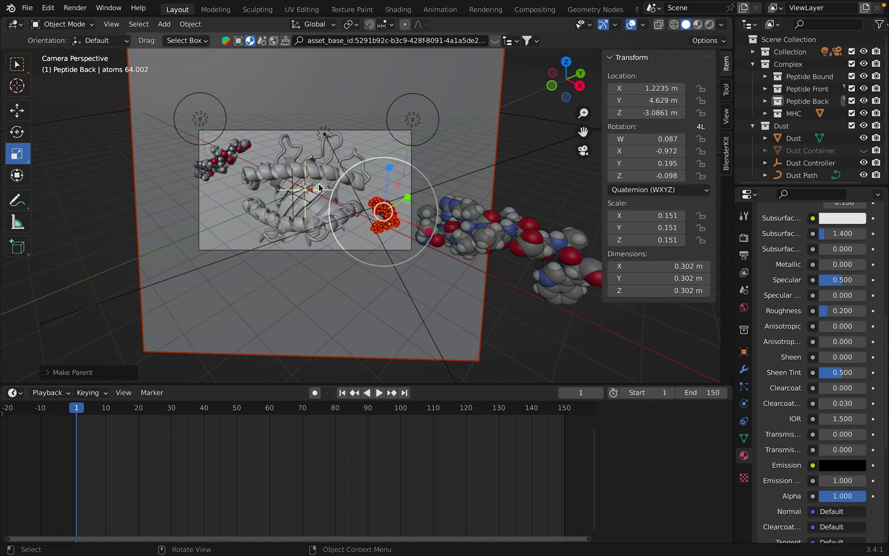
pyautogui.moveTo(319, 188); pyautogui.dragTo(319, 188, button='middle')
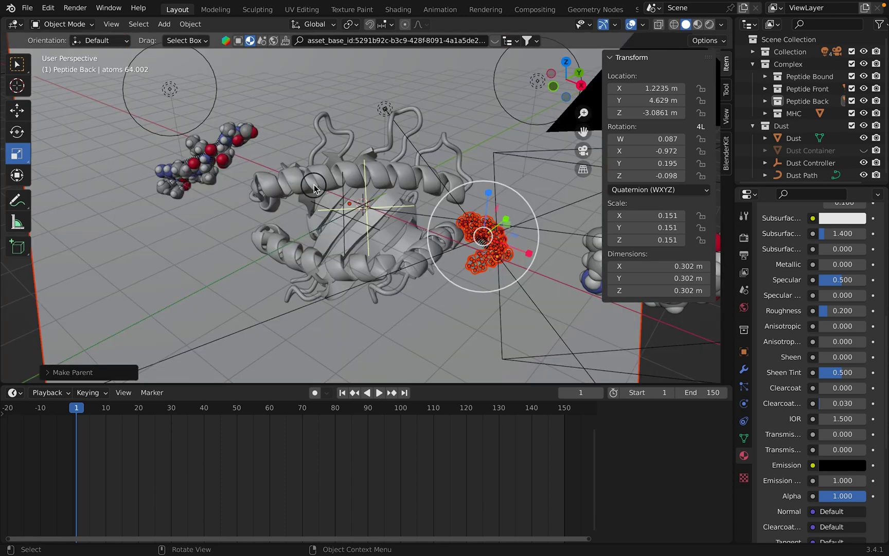
pyautogui.scroll(-3, 319, 188)
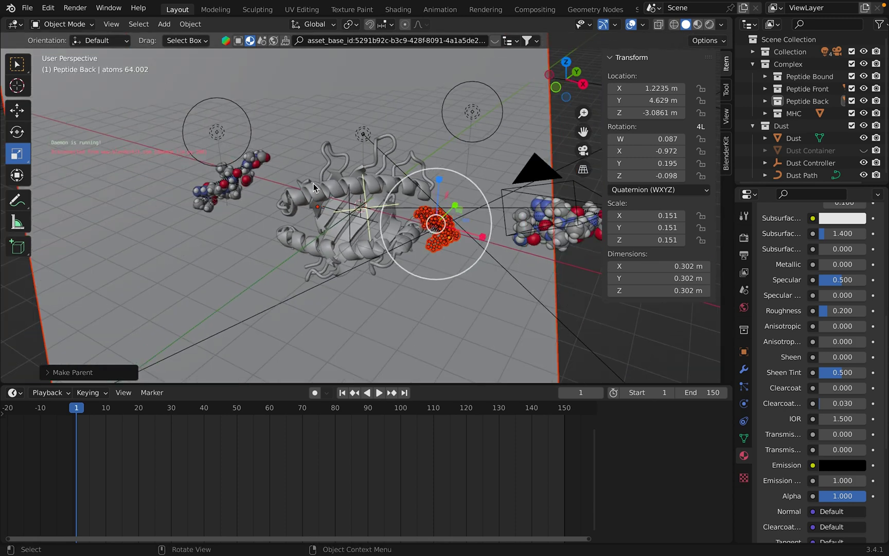
pyautogui.moveTo(305, 188); pyautogui.dragTo(236, 177, button='middle')
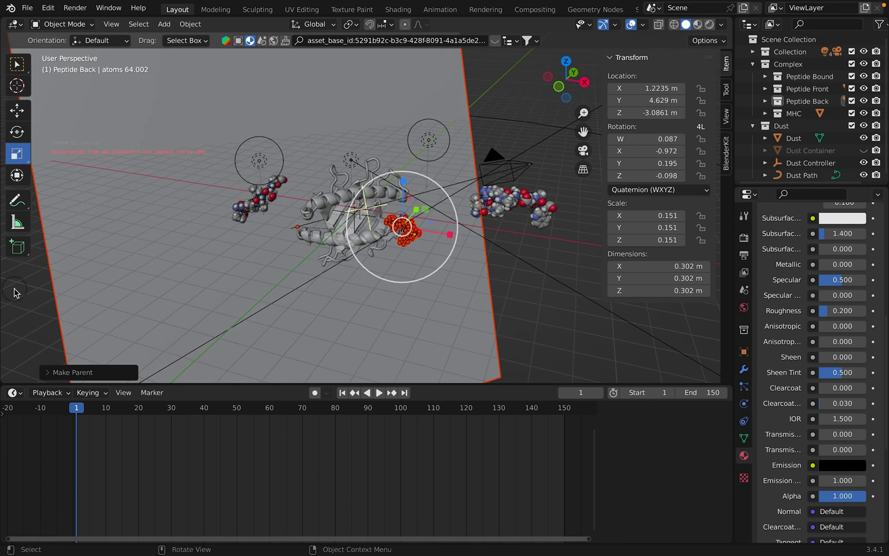
pyautogui.click(122, 217)
# Orbit around the protein complex and select the Dust Container, scaled 17.424
pyautogui.moveTo(143, 208); pyautogui.dragTo(158, 207, button='middle')
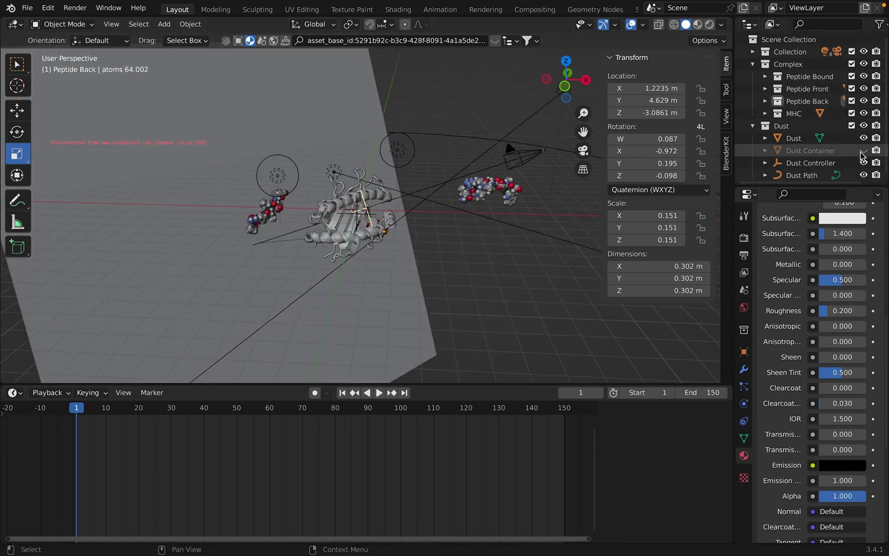
pyautogui.moveTo(411, 248); pyautogui.dragTo(334, 219, button='middle')
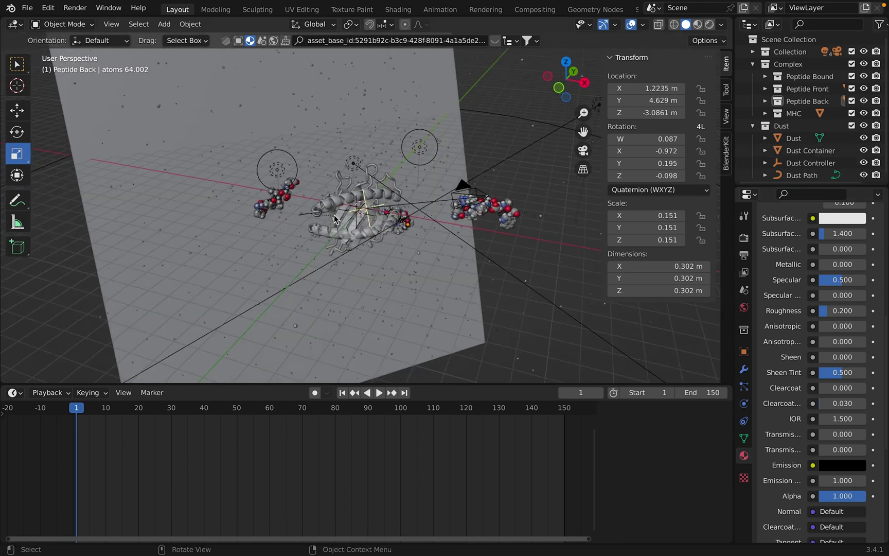
pyautogui.click(327, 151)
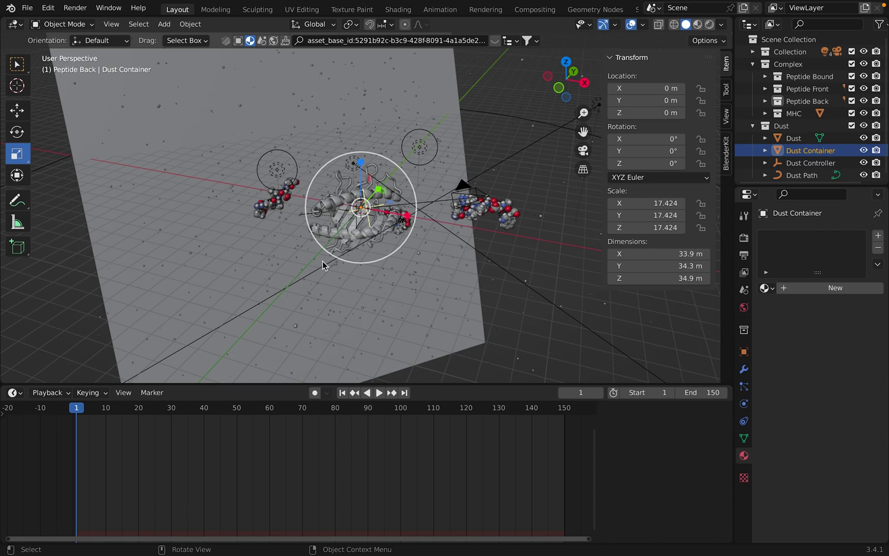
pyautogui.scroll(2, 330, 263)
pyautogui.scroll(-3, 302, 264)
pyautogui.scroll(2, 306, 257)
pyautogui.scroll(-2, 303, 260)
# Enter Edit Mode on the Dust Container, level the view, and deselect all vertices
pyautogui.press('Tab')
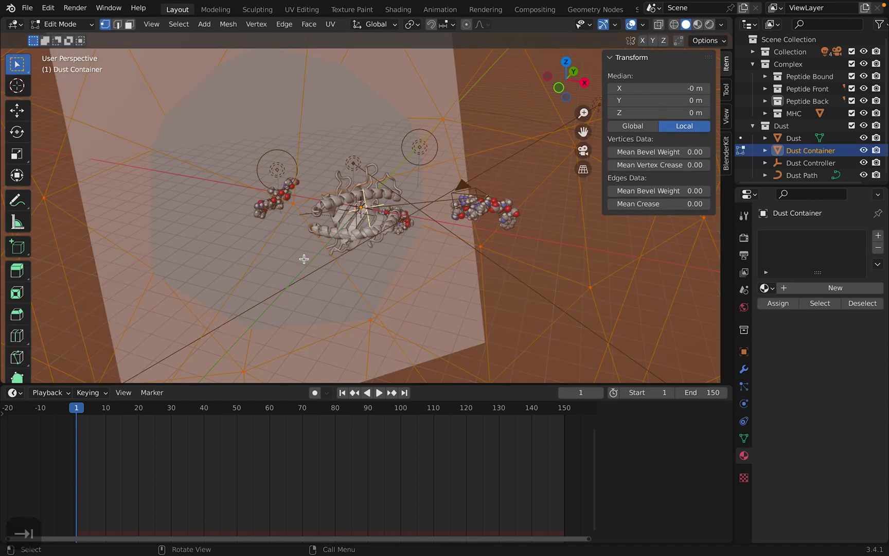
pyautogui.scroll(-3, 268, 249)
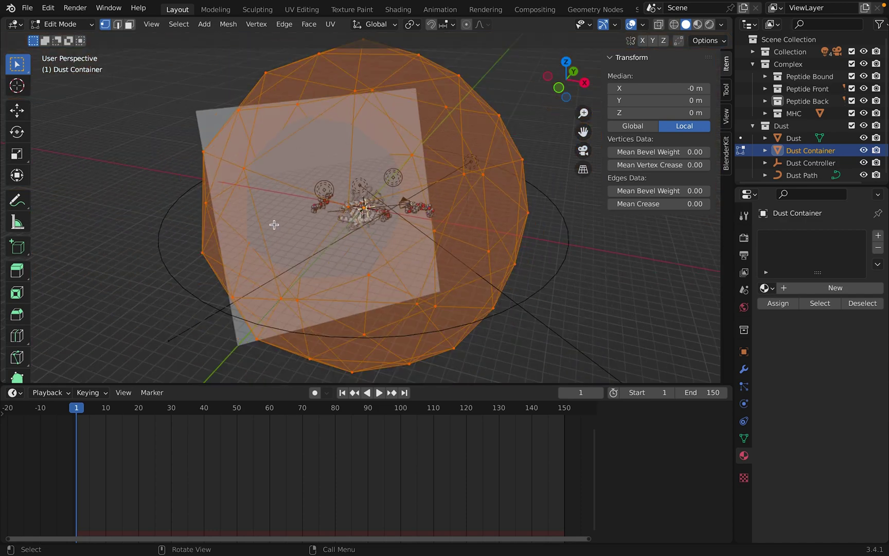
pyautogui.moveTo(274, 225); pyautogui.dragTo(275, 187, button='middle')
pyautogui.click(135, 187)
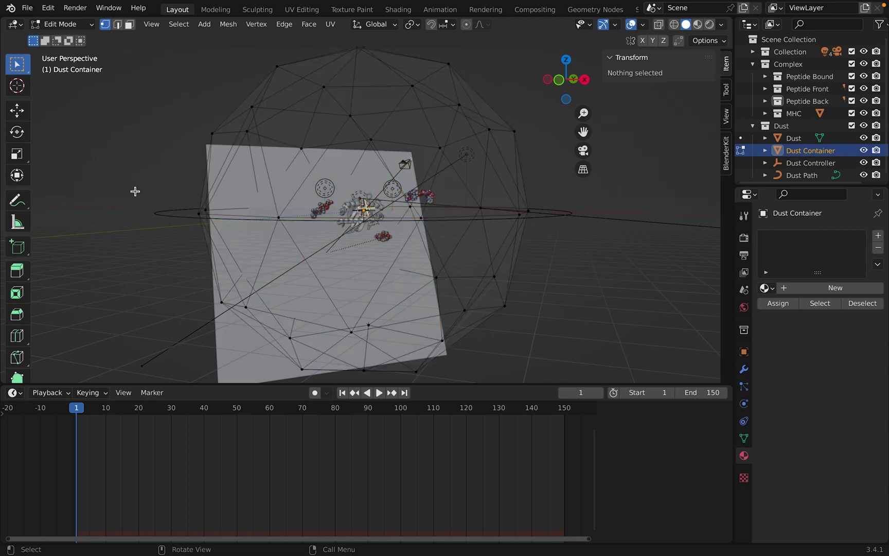
pyautogui.moveTo(323, 159); pyautogui.dragTo(311, 166, button='middle')
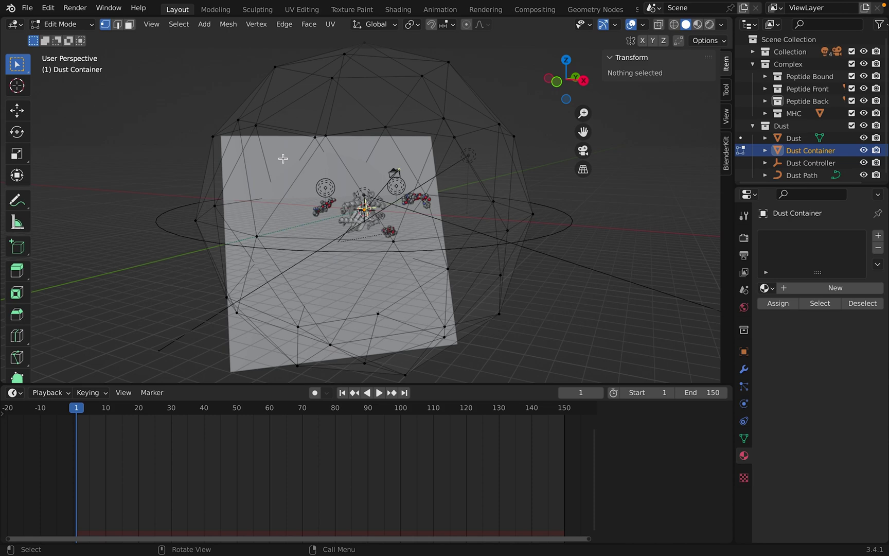
pyautogui.moveTo(246, 135); pyautogui.dragTo(237, 122, button='middle')
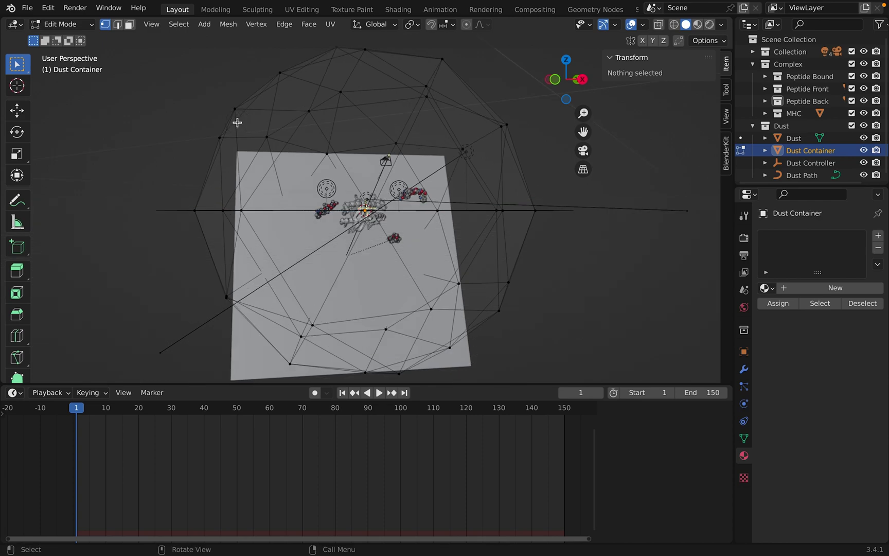
# Select three adjacent vertices near the sphere's top as a triangle, then return to Object Mode
pyautogui.click(235, 109)
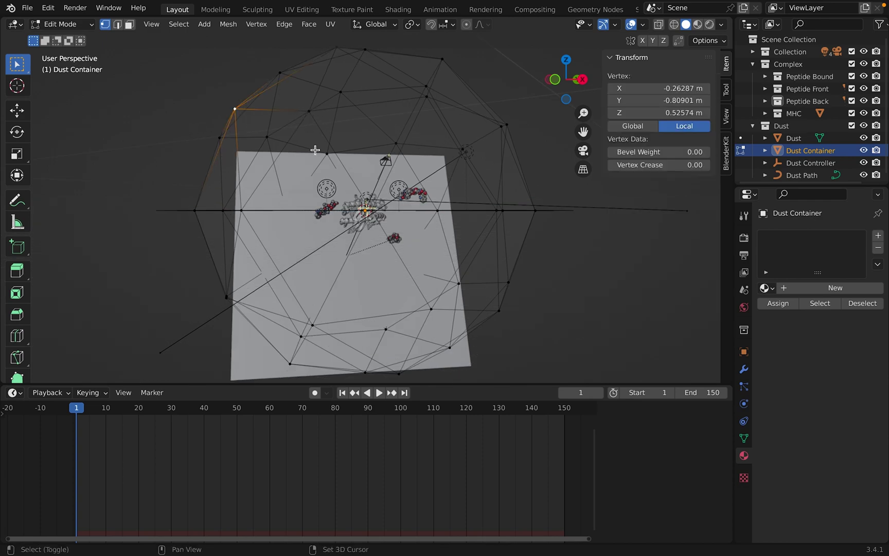
pyautogui.moveTo(315, 150); pyautogui.dragTo(343, 149, button='middle')
pyautogui.keyDown('shift'); pyautogui.click(366, 120); pyautogui.keyUp('shift')
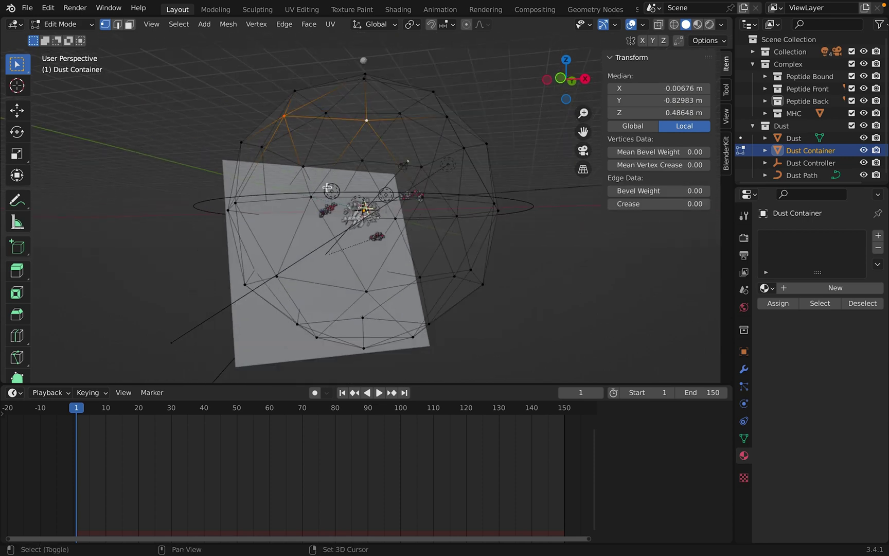
pyautogui.keyDown('shift'); pyautogui.click(311, 197); pyautogui.keyUp('shift')
pyautogui.moveTo(311, 197); pyautogui.dragTo(374, 212, button='middle')
pyautogui.press('Tab')
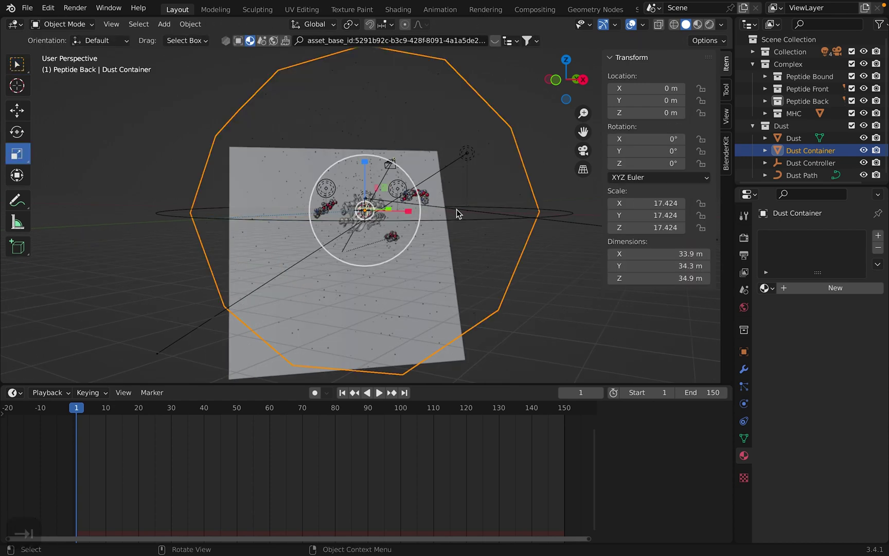
# Zoom in toward the Peptide Back molecule and look through the scene camera
pyautogui.moveTo(460, 214); pyautogui.dragTo(423, 200, button='middle')
pyautogui.scroll(2, 423, 200)
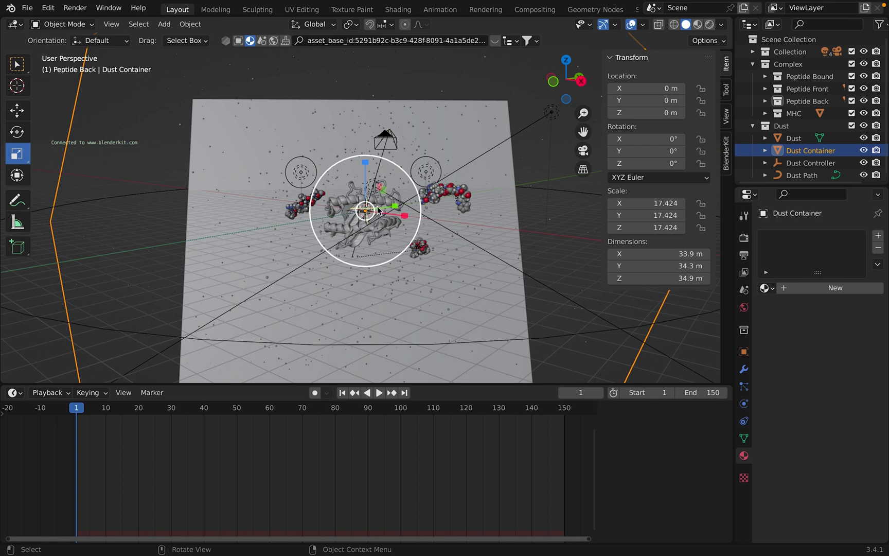
pyautogui.scroll(2, 379, 210)
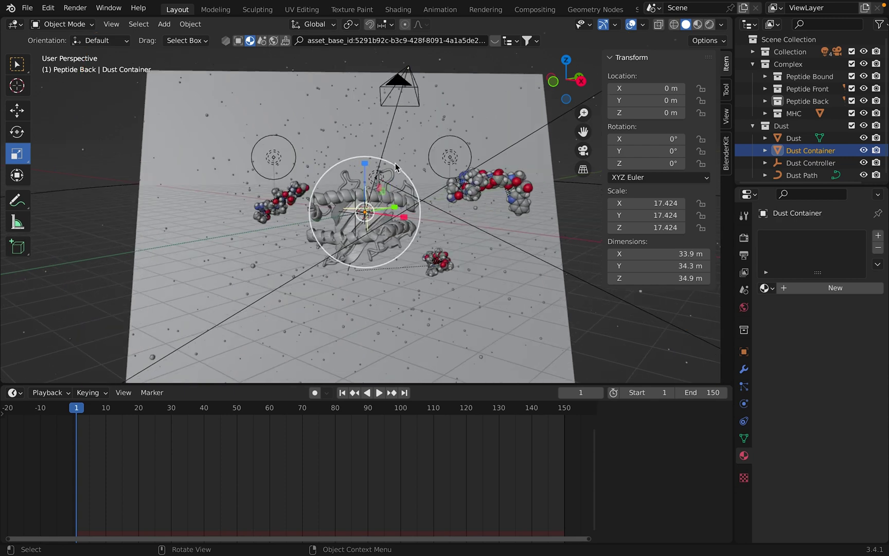
pyautogui.scroll(2, 294, 208)
pyautogui.scroll(2, 263, 203)
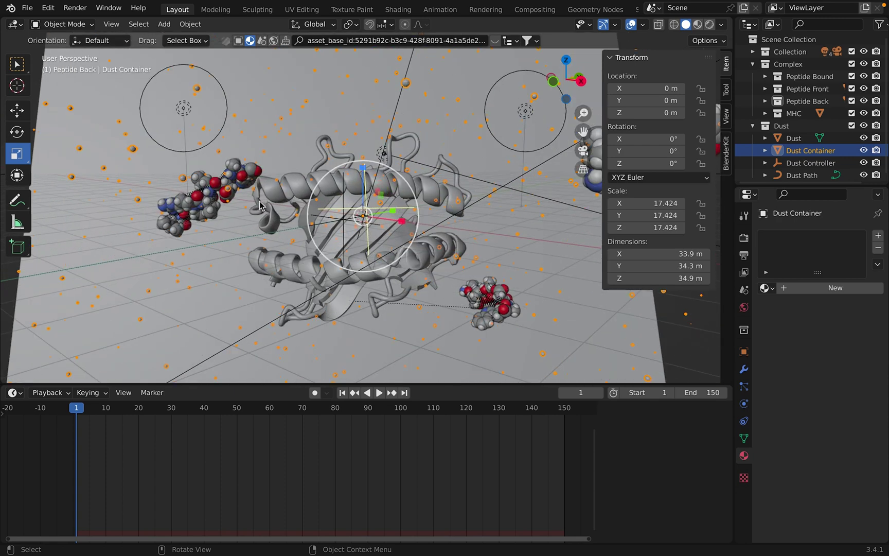
pyautogui.keyDown('shift'); pyautogui.moveTo(256, 194); pyautogui.dragTo(295, 201, button='middle'); pyautogui.keyUp('shift')
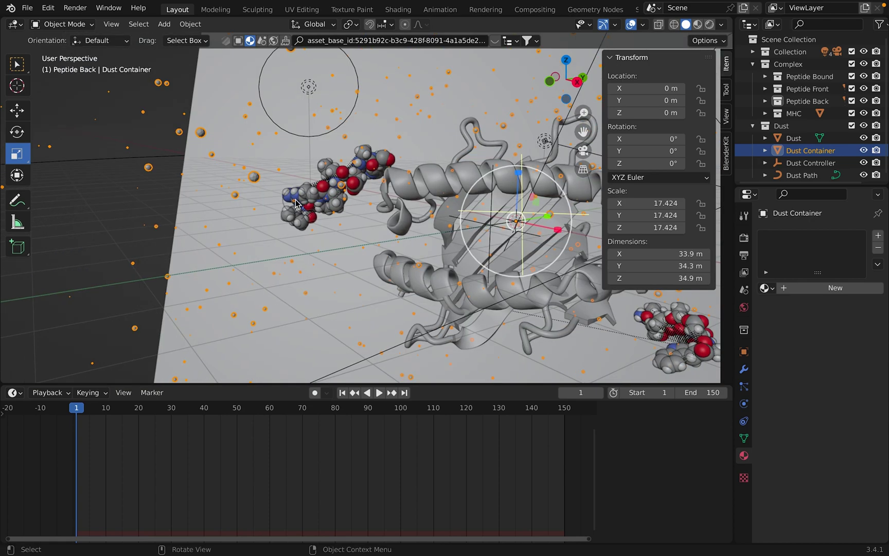
pyautogui.scroll(4, 358, 191)
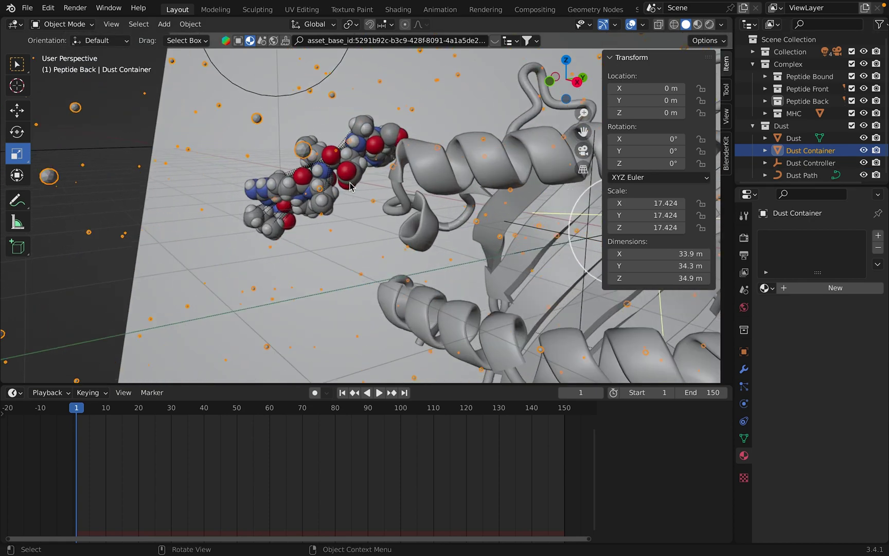
pyautogui.moveTo(355, 188); pyautogui.dragTo(347, 178, button='middle')
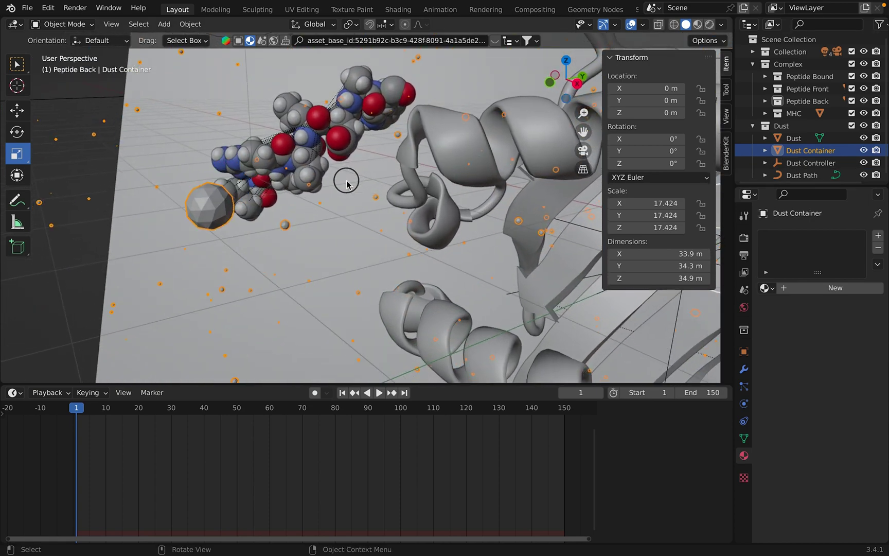
pyautogui.click(583, 150)
pyautogui.scroll(8, 216, 151)
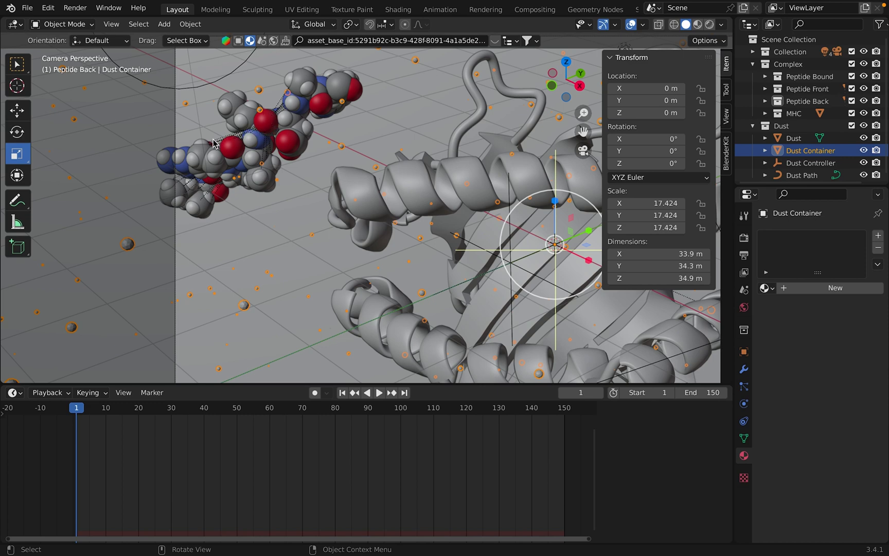
# Select a Peptide Back atom, add the Dust Container as active object, and bring up Set Parent
pyautogui.click(267, 123)
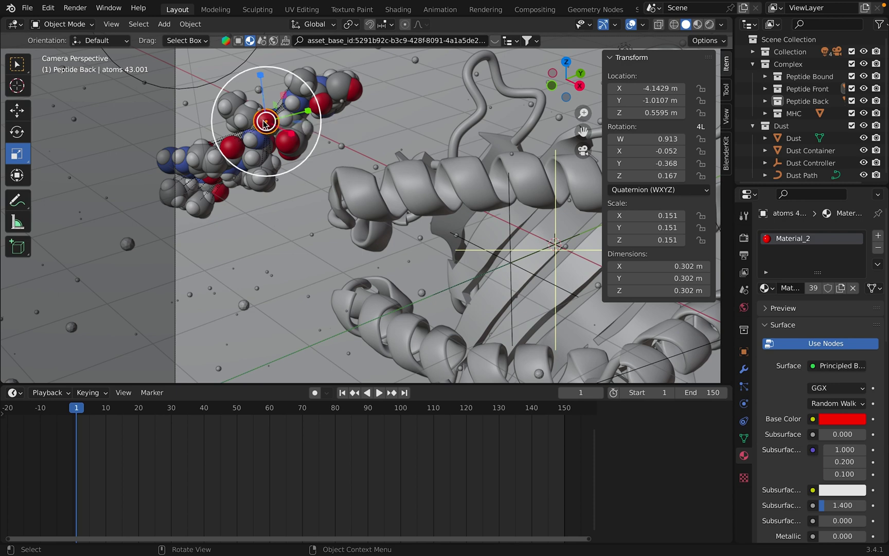
pyautogui.press('KP_0')
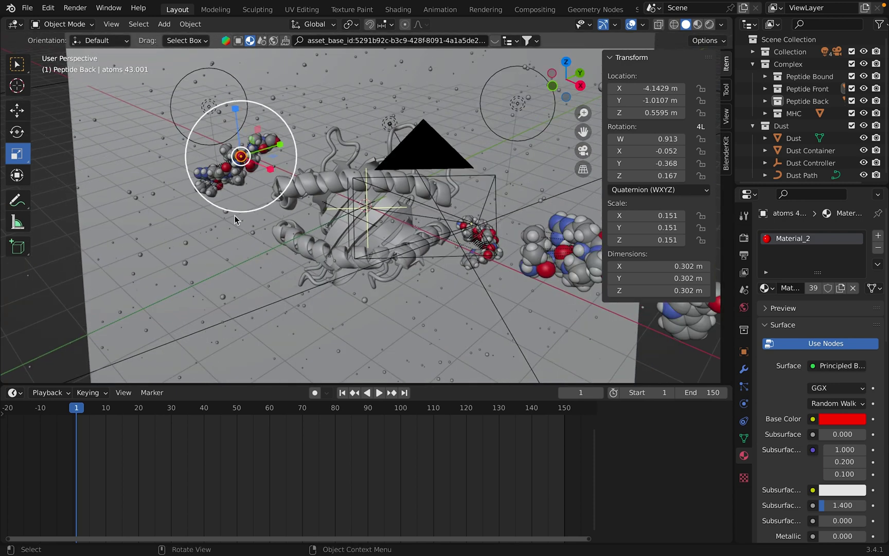
pyautogui.press('shift')
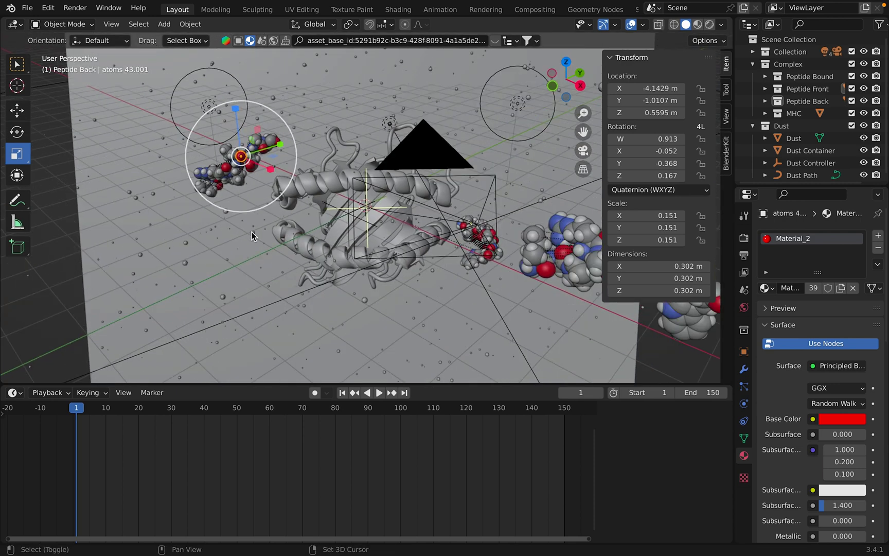
pyautogui.keyDown('shift'); pyautogui.click(222, 299); pyautogui.keyUp('shift')
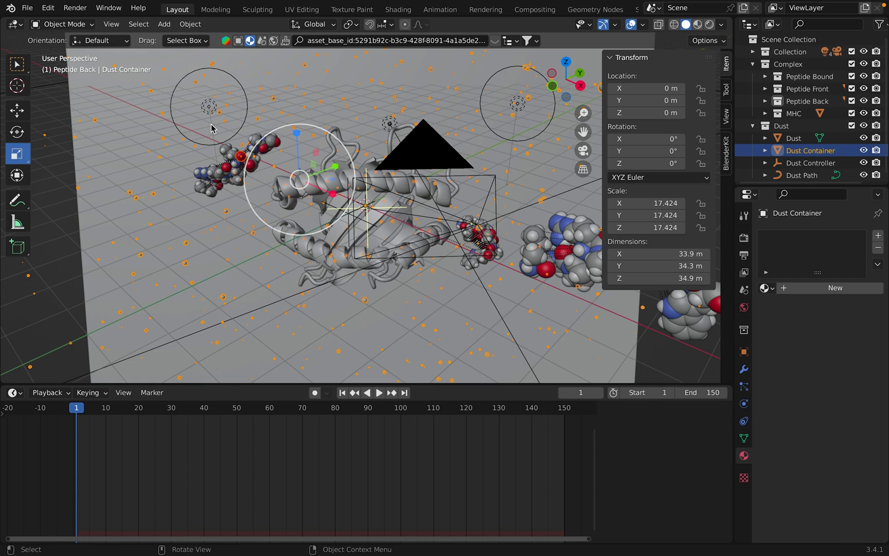
pyautogui.press('super+p')
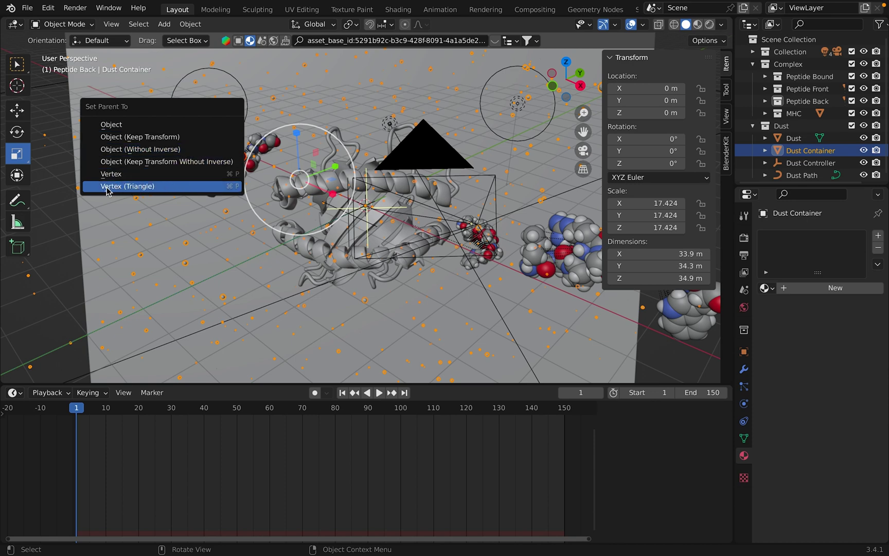
# Parent the back peptide to the Dust Container with Vertex (Triangle)
pyautogui.click(133, 186)
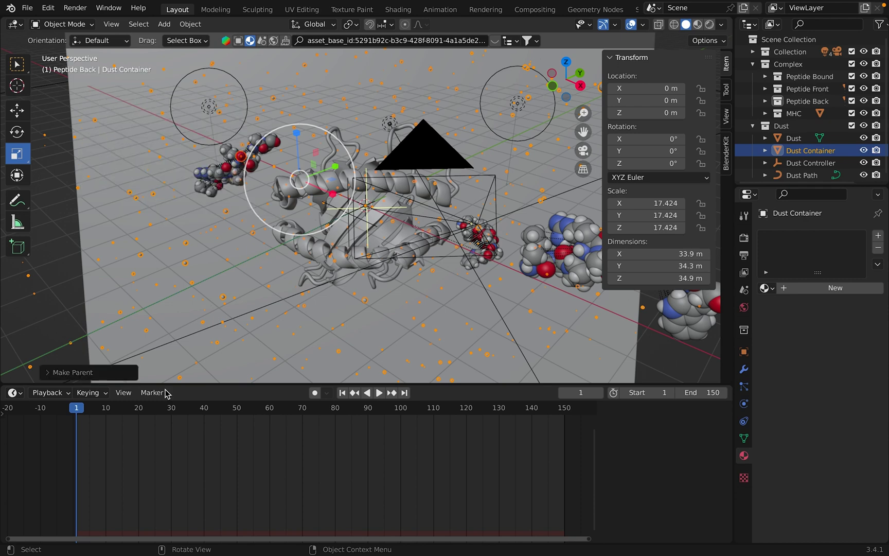
# Play the animation in camera view, checking the back peptide rides along, and stop at frame 1
pyautogui.click(583, 150)
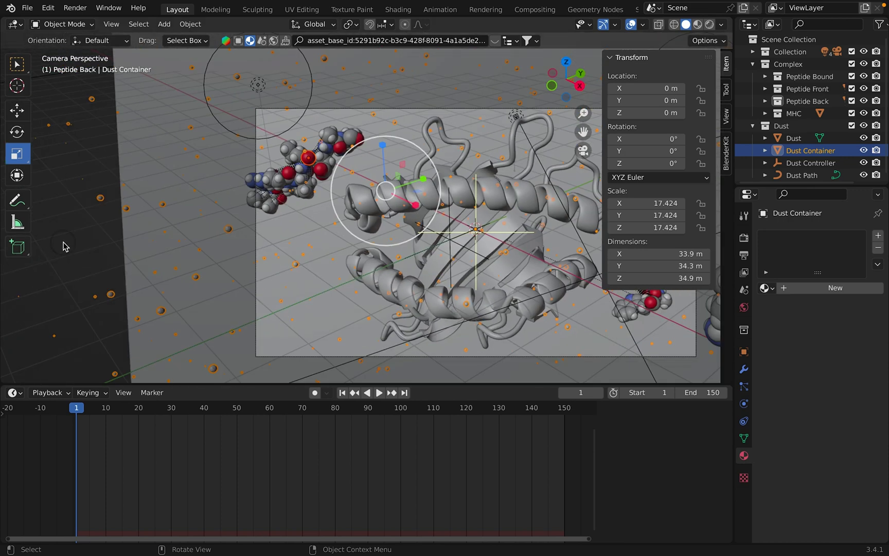
pyautogui.keyDown('shift'); pyautogui.moveTo(301, 214); pyautogui.dragTo(189, 211, button='middle'); pyautogui.keyUp('shift')
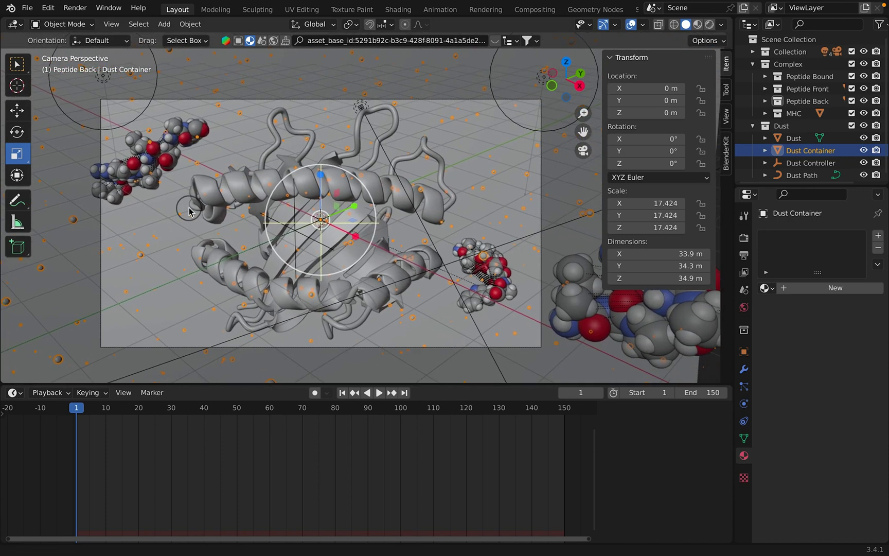
pyautogui.scroll(-2, 189, 211)
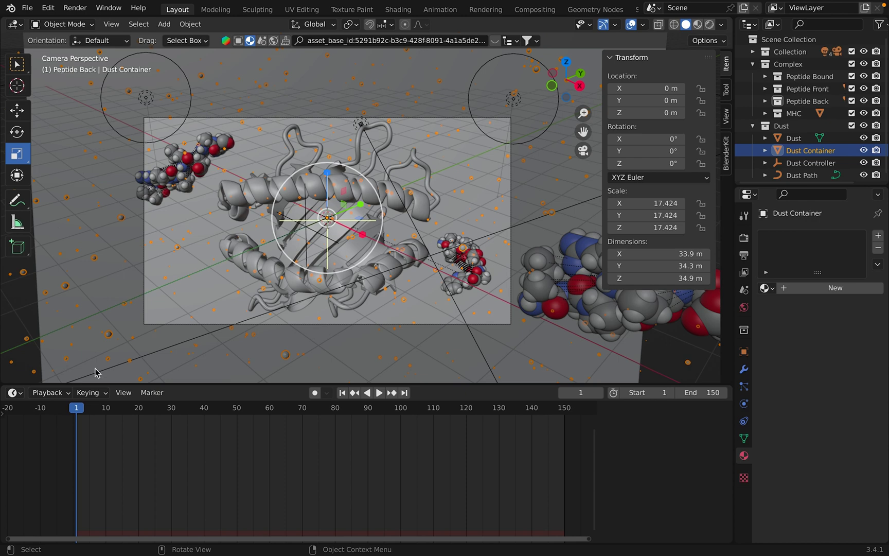
pyautogui.press('space')
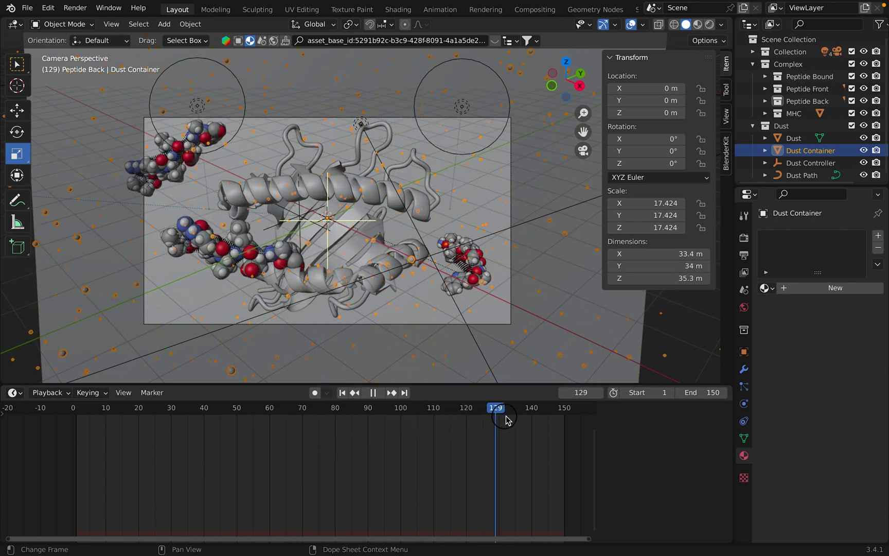
pyautogui.moveTo(517, 419); pyautogui.dragTo(77, 483)
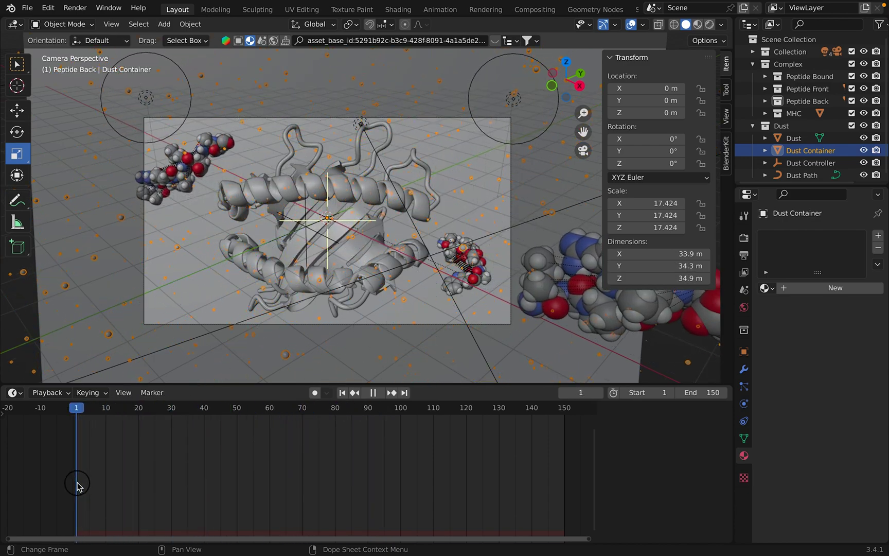
pyautogui.press('space')
pyautogui.scroll(6, 341, 170)
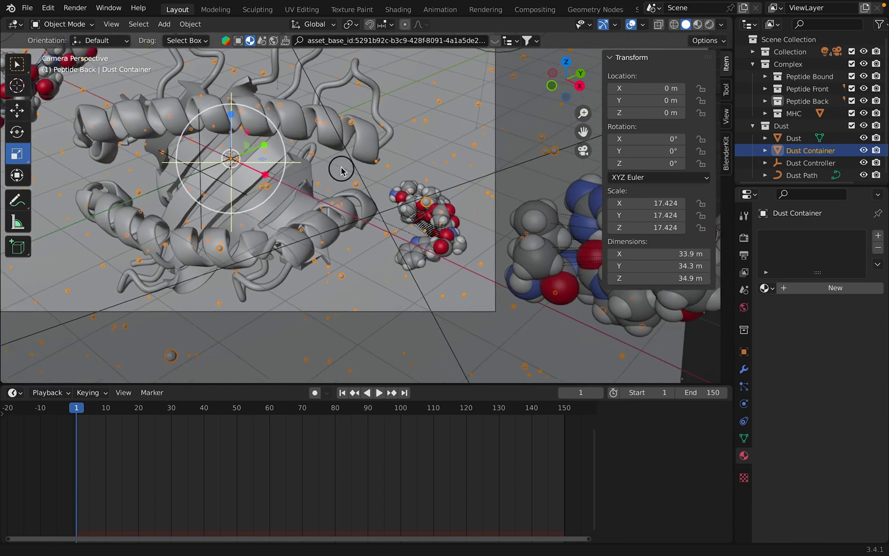
# Leave camera view for free perspective and put the Dust Container mesh into Edit Mode
pyautogui.keyDown('shift'); pyautogui.moveTo(341, 170); pyautogui.dragTo(378, 198, button='middle'); pyautogui.keyUp('shift')
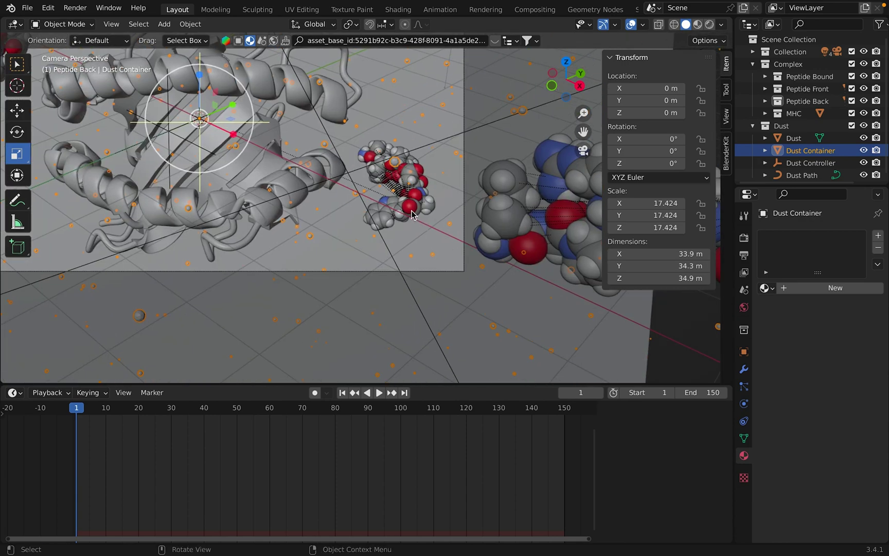
pyautogui.scroll(-5, 483, 284)
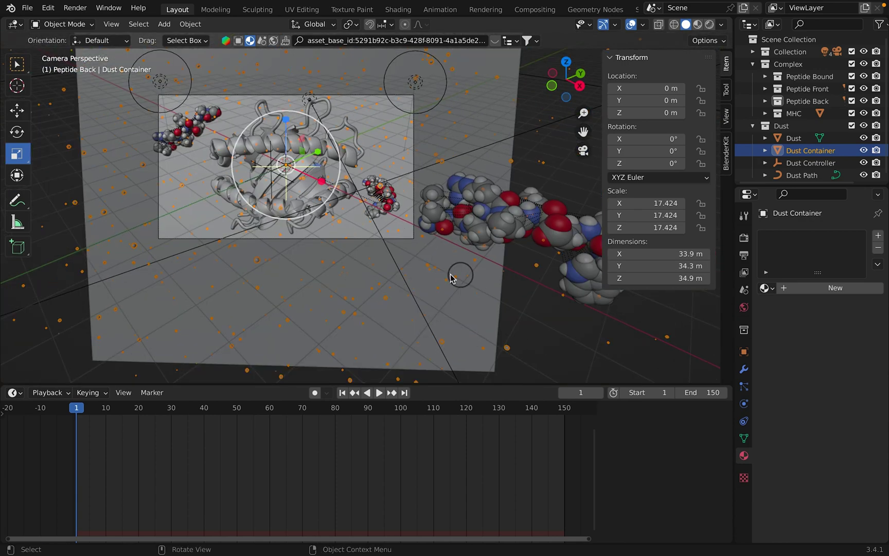
pyautogui.press('KP_0')
pyautogui.scroll(-3, 451, 272)
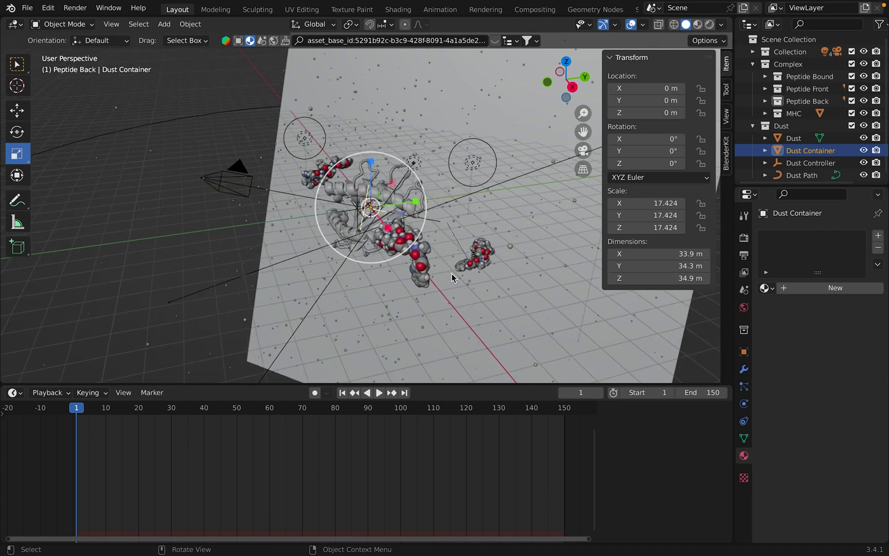
pyautogui.press('Tab')
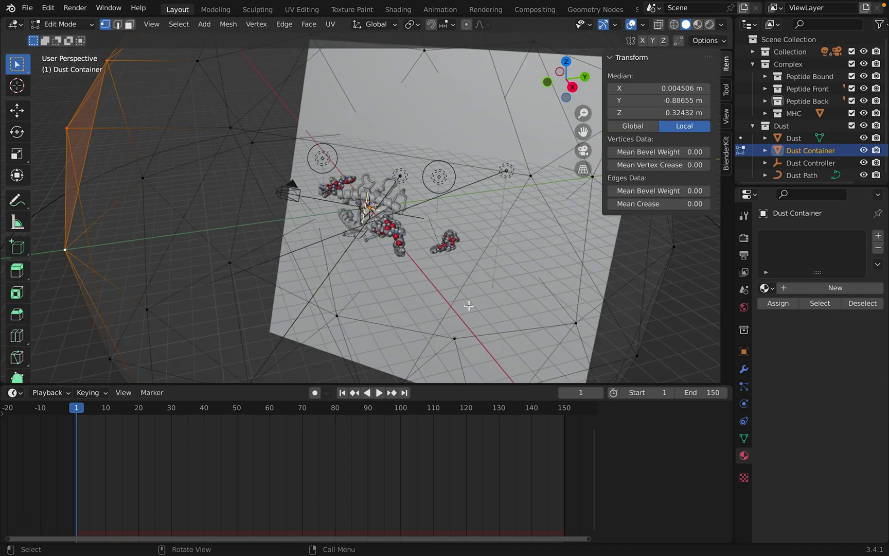
# Deselect all, pick three adjacent vertices forming a triangle on the Dust Container, then return to Object Mode
pyautogui.scroll(-1, 469, 306)
pyautogui.moveTo(208, 194)
pyautogui.mouseDown(button='middle')
pyautogui.moveTo(244, 204)
pyautogui.moveTo(208, 185)
pyautogui.moveTo(159, 185)
pyautogui.moveTo(203, 207)
pyautogui.mouseUp(button='middle')
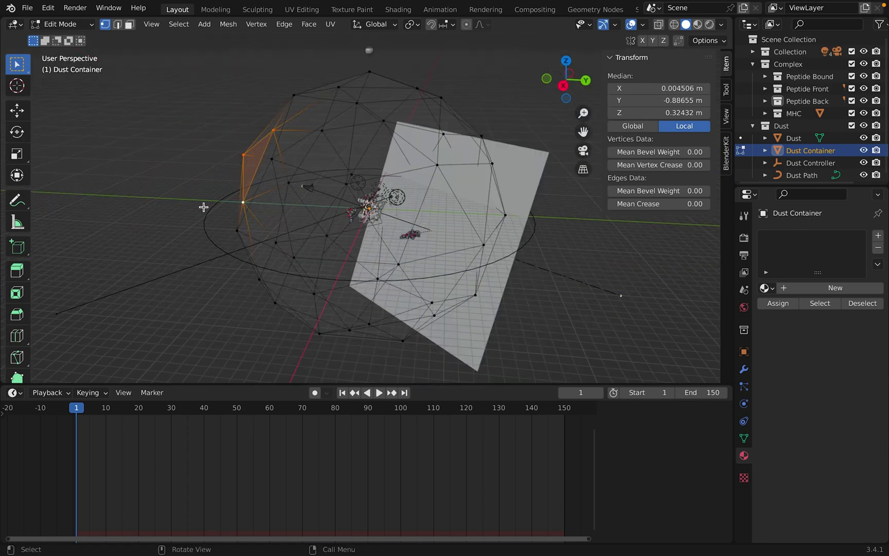
pyautogui.click(413, 187)
pyautogui.click(438, 166)
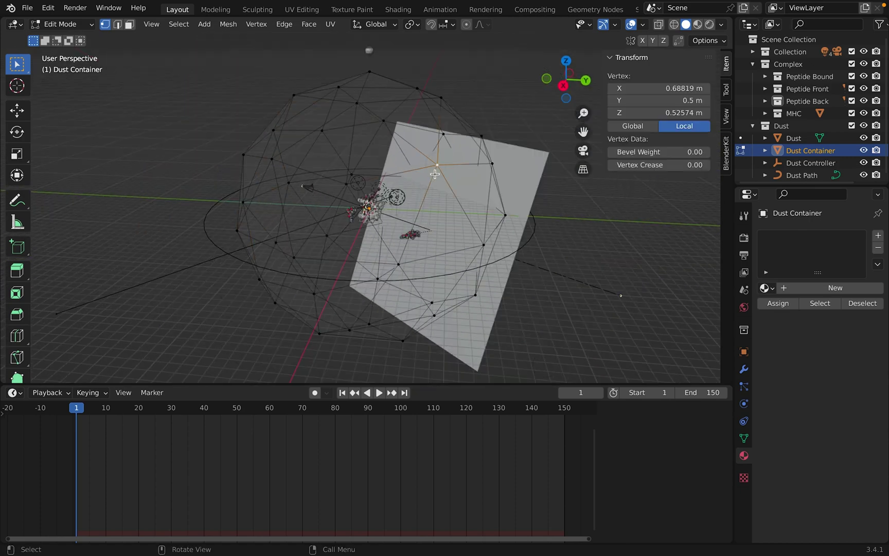
pyautogui.keyDown('shift'); pyautogui.click(347, 185); pyautogui.keyUp('shift')
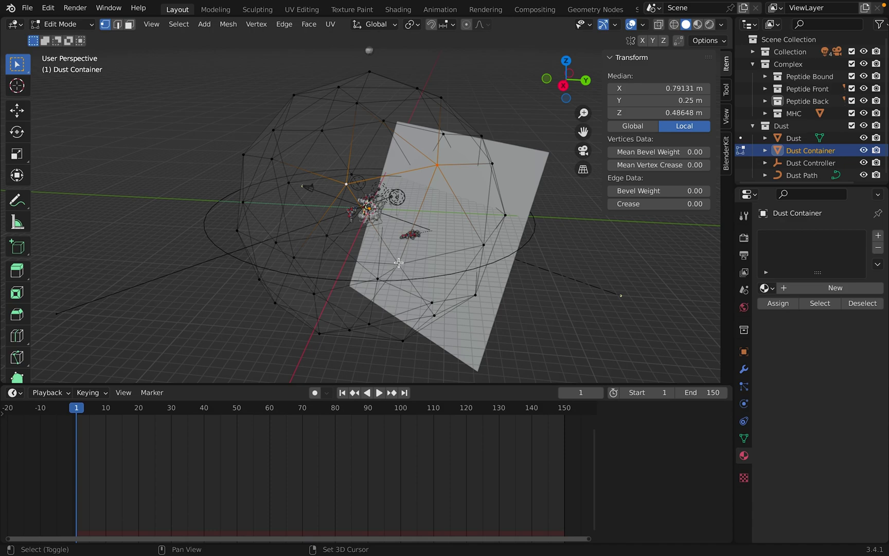
pyautogui.keyDown('shift'); pyautogui.click(401, 264); pyautogui.keyUp('shift')
pyautogui.moveTo(326, 231); pyautogui.dragTo(420, 269, button='middle')
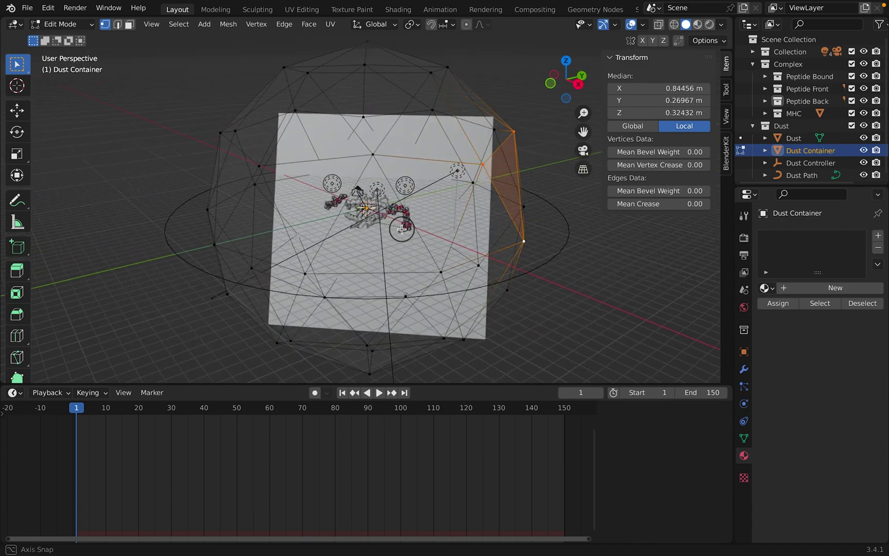
pyautogui.press('Tab')
# From camera view, select the front peptide's atom 64.002 and frame it
pyautogui.scroll(4, 478, 267)
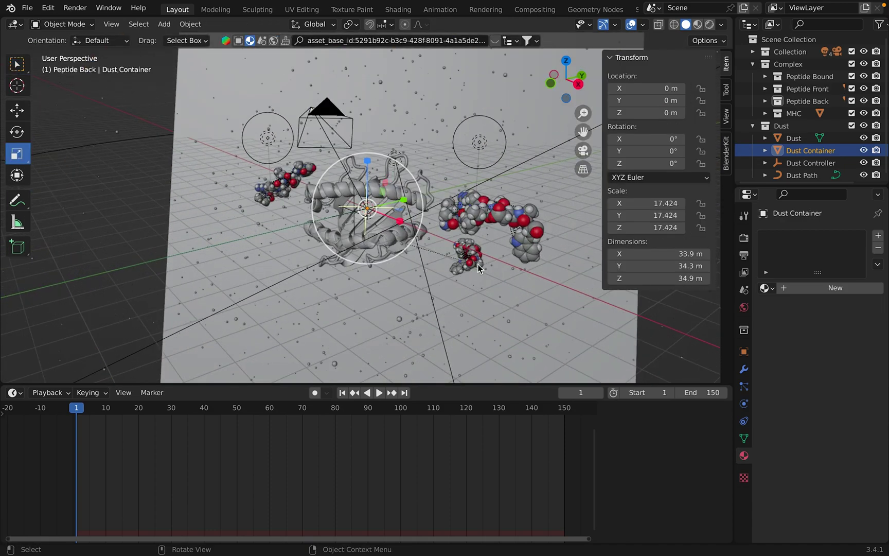
pyautogui.click(580, 152)
pyautogui.scroll(5, 379, 232)
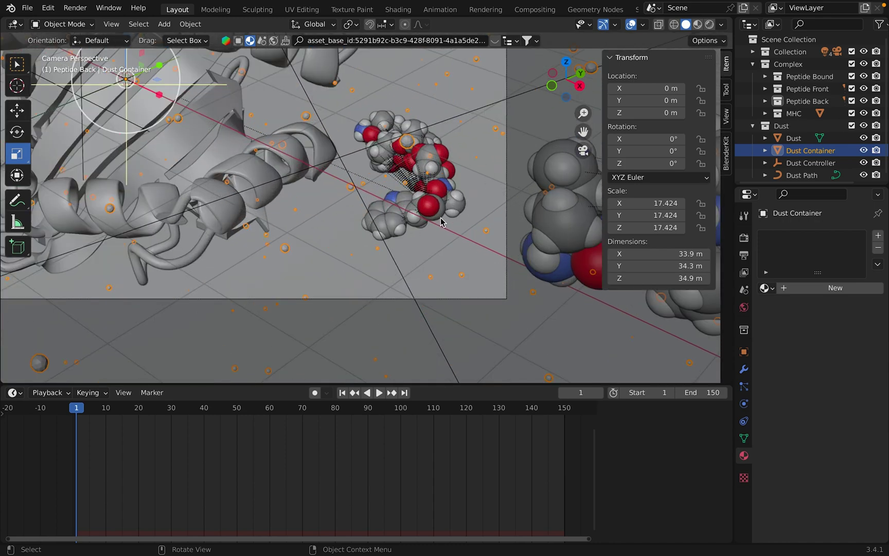
pyautogui.click(429, 208)
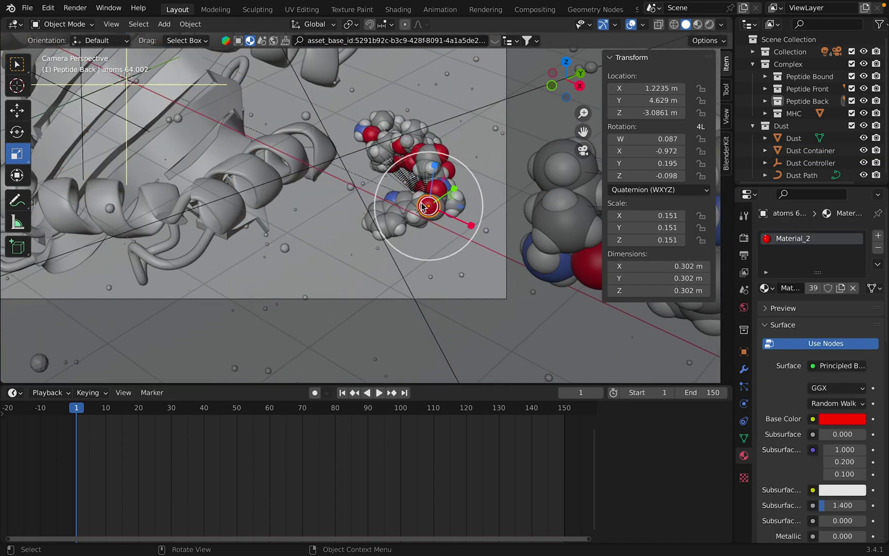
pyautogui.press('KP_Decimal')
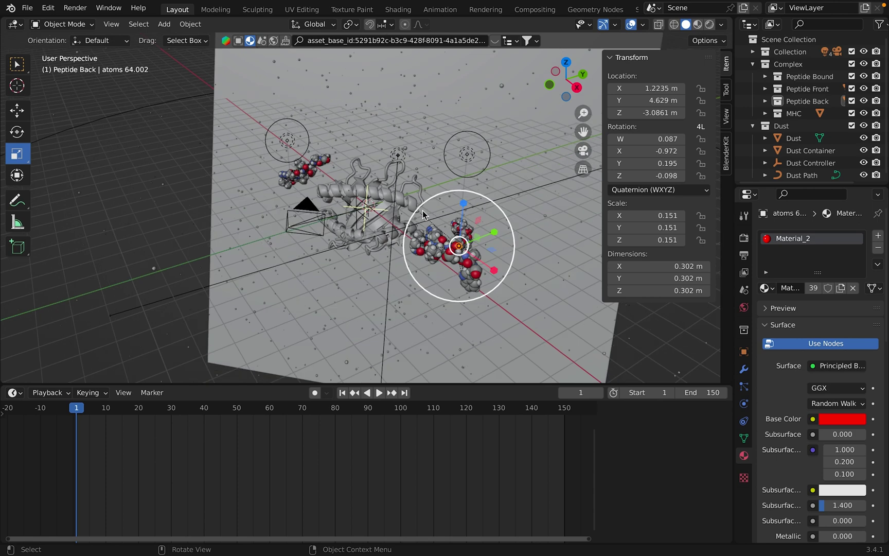
# Add the Dust Container as the active object and bring up the Set Parent menu
pyautogui.moveTo(426, 215); pyautogui.dragTo(427, 216, button='middle')
pyautogui.moveTo(387, 294); pyautogui.dragTo(380, 290, button='middle')
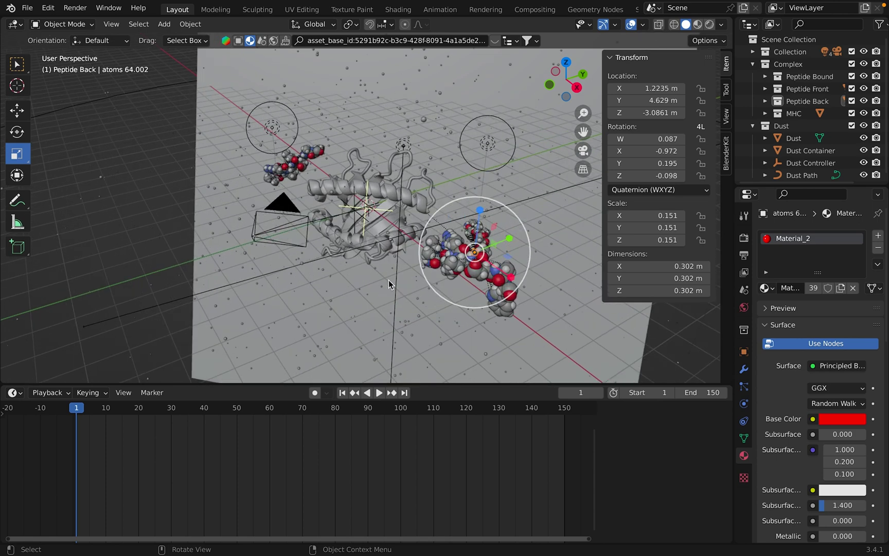
pyautogui.scroll(4, 384, 292)
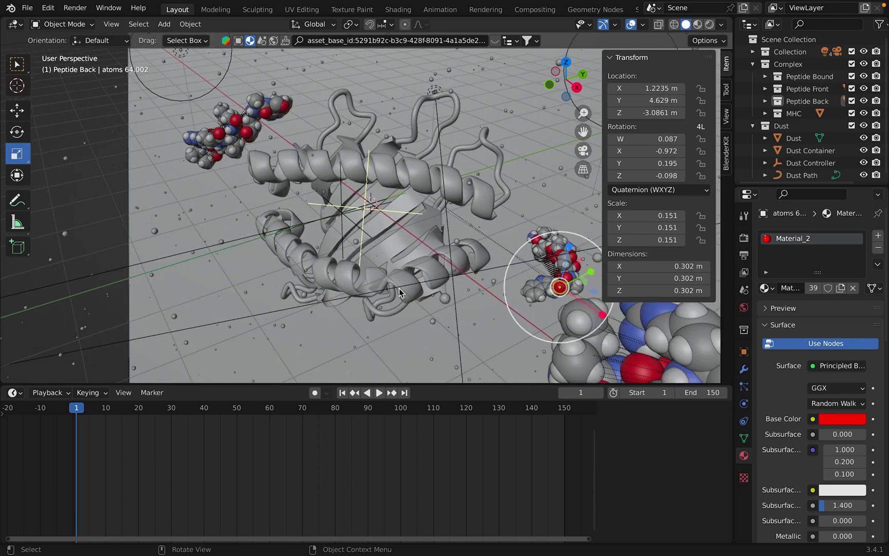
pyautogui.keyDown('shift'); pyautogui.click(445, 303); pyautogui.keyUp('shift')
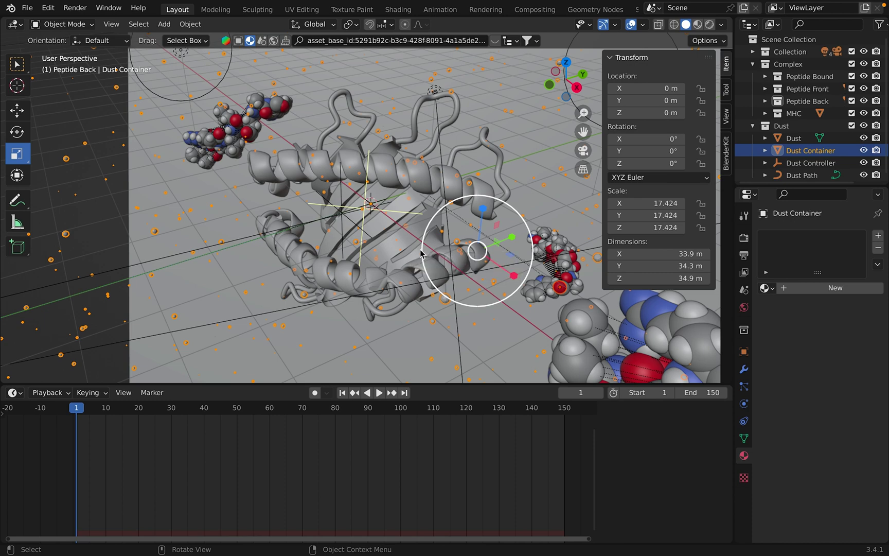
pyautogui.press('super+p')
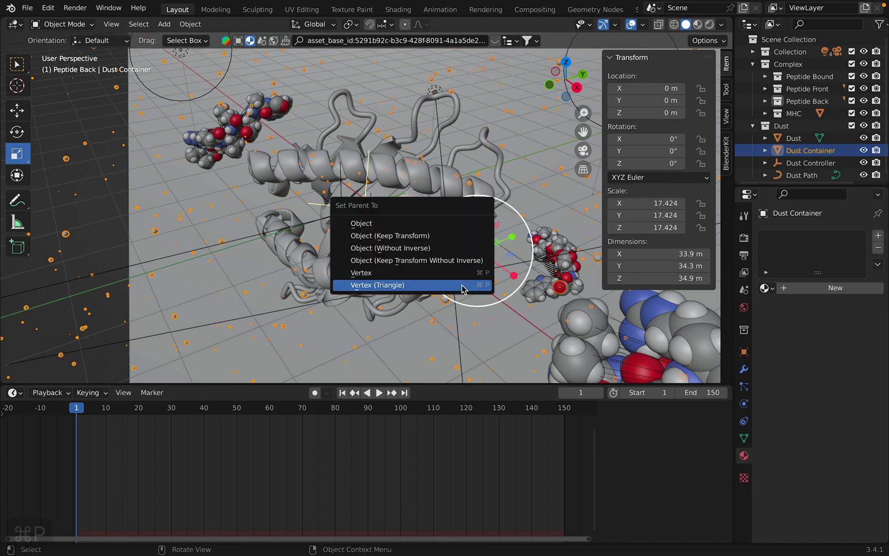
# Parent the second peptide atom to the container's vertex triangle and play the animation through the camera
pyautogui.click(397, 288)
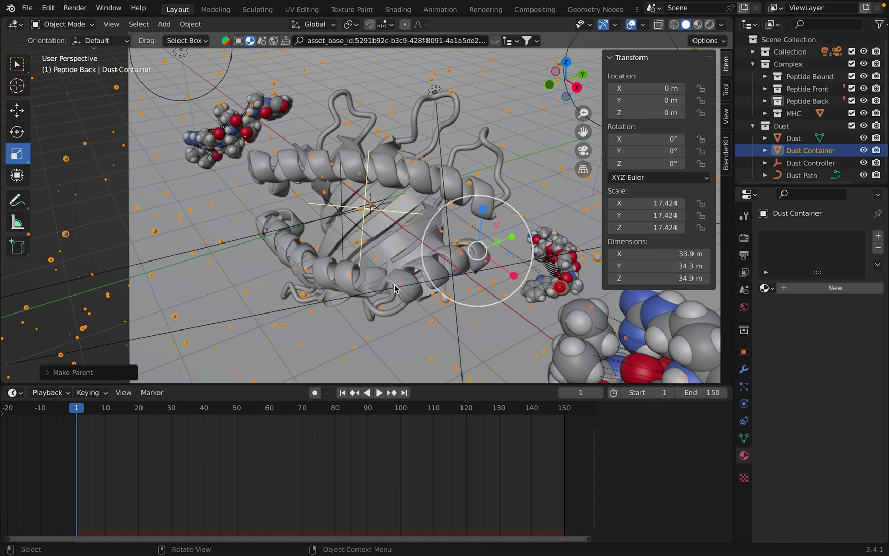
pyautogui.click(583, 149)
pyautogui.press('Home')
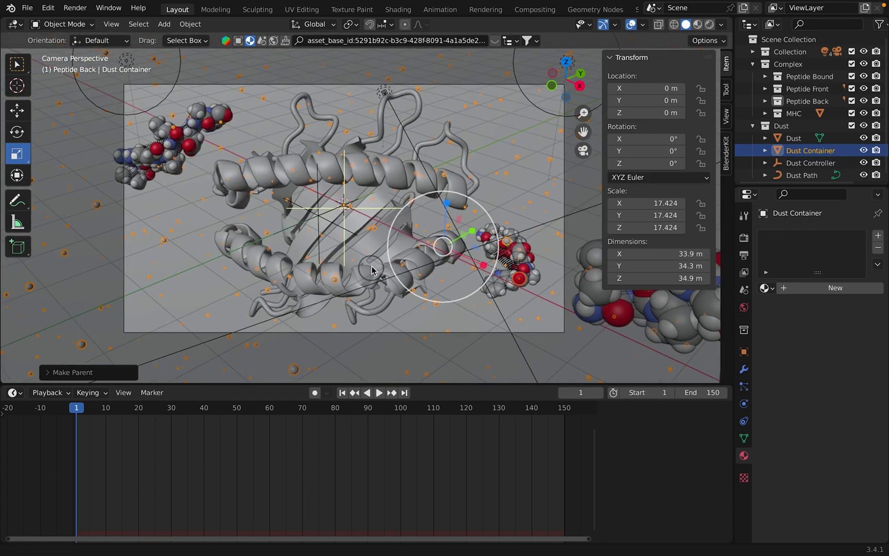
pyautogui.press('space')
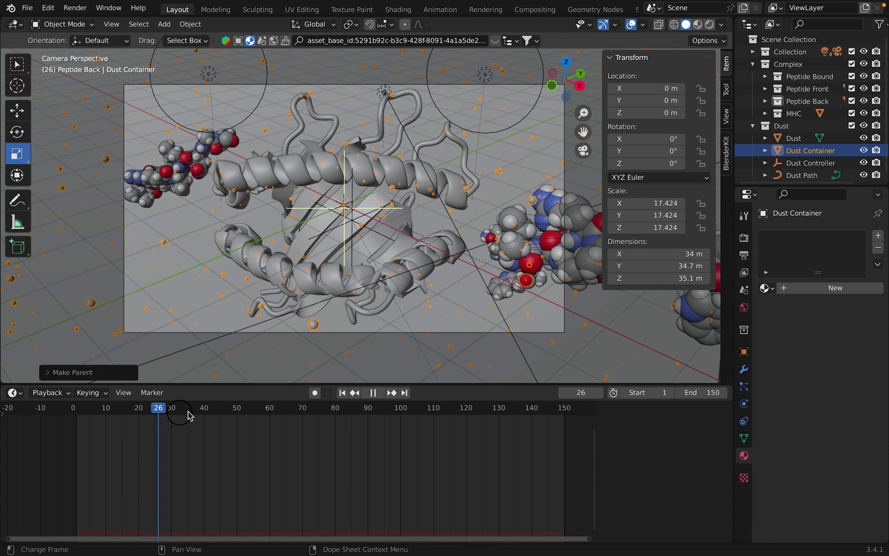
# Scrub the timeline to confirm both peptides follow the container, then orbit out of camera view
pyautogui.moveTo(392, 411); pyautogui.dragTo(539, 483)
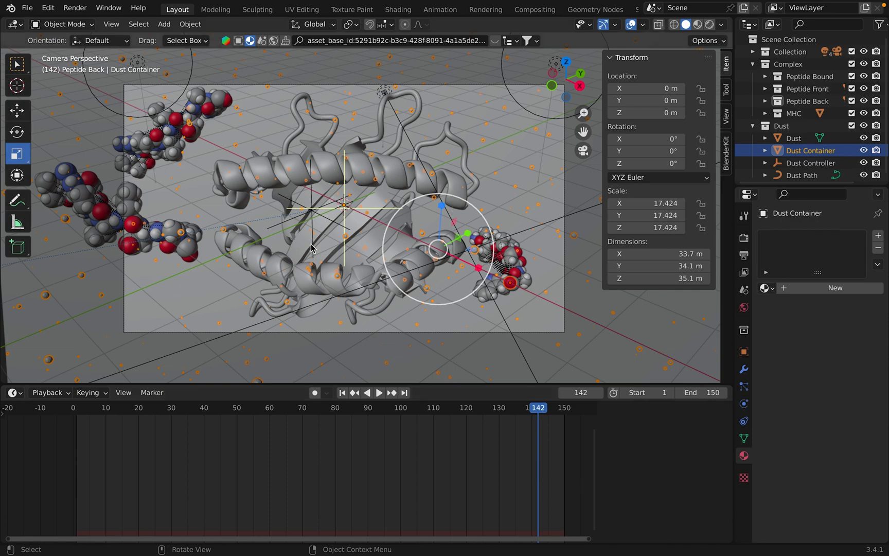
pyautogui.moveTo(376, 147); pyautogui.dragTo(290, 164, button='middle')
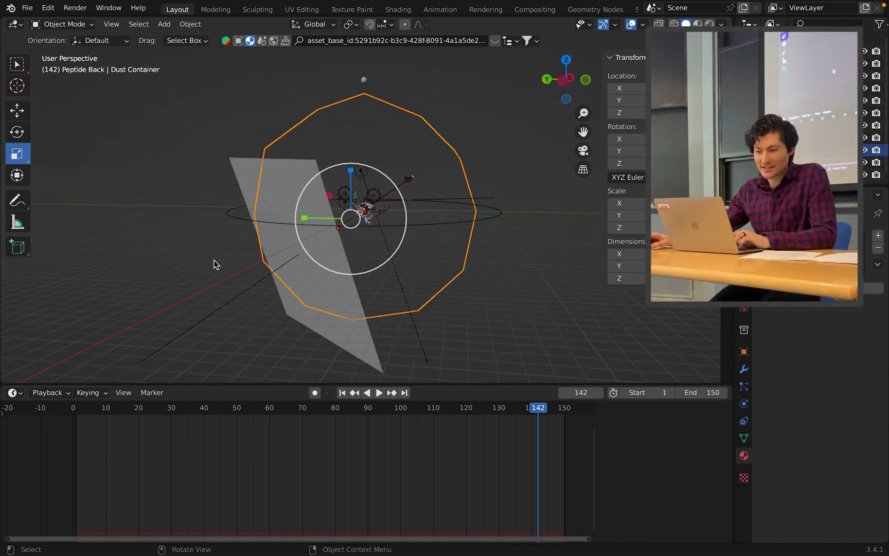
# Select the Dust Container and enter its Edit Mode
pyautogui.click(237, 262)
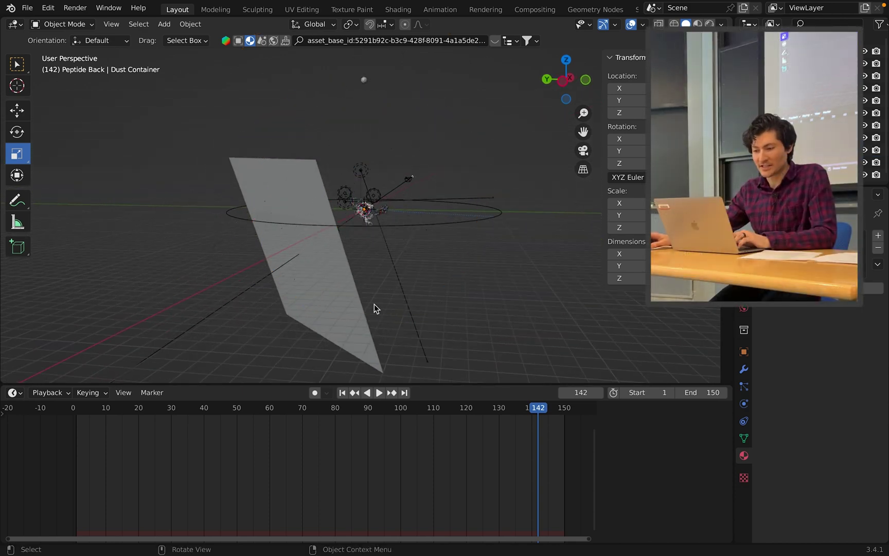
pyautogui.click(410, 228)
pyautogui.click(409, 218)
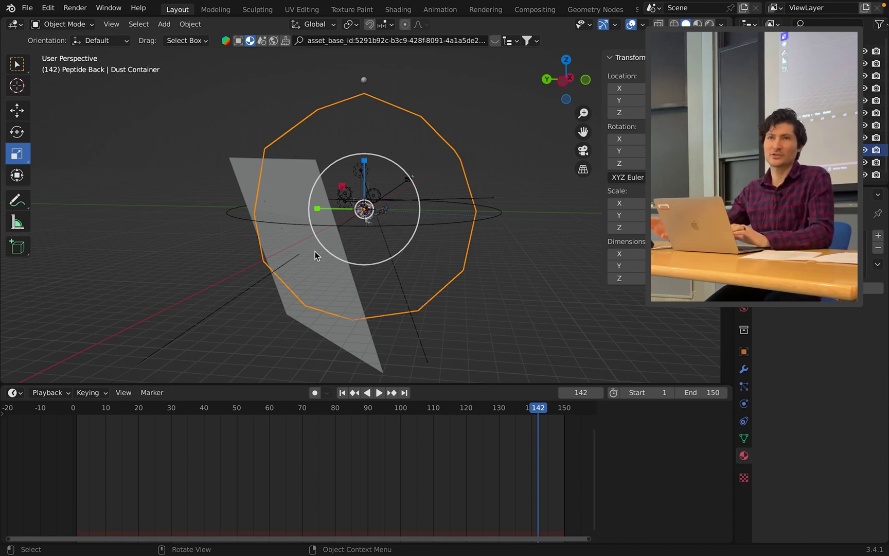
pyautogui.moveTo(252, 233); pyautogui.dragTo(224, 246, button='middle')
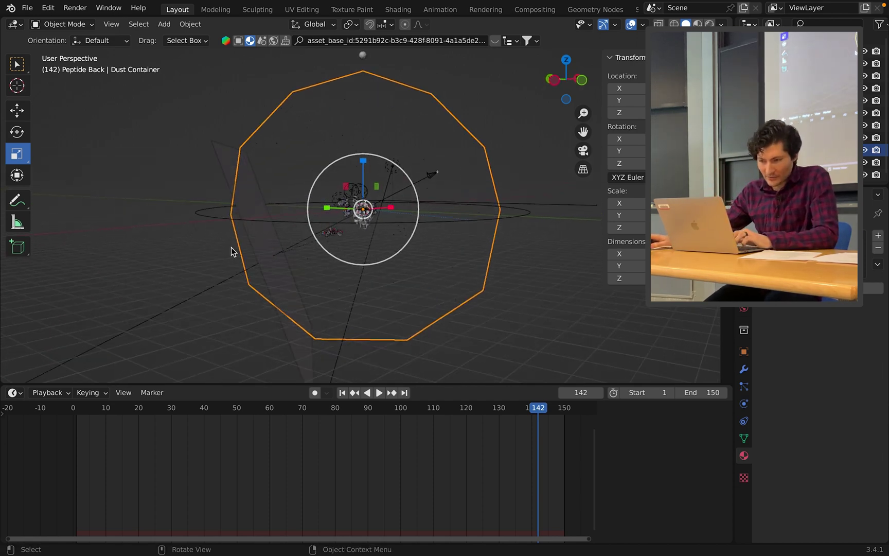
pyautogui.press('Tab')
# Pick three container vertices beside the grey plane as a triangle, then return to Object Mode
pyautogui.moveTo(237, 247); pyautogui.dragTo(248, 244, button='middle')
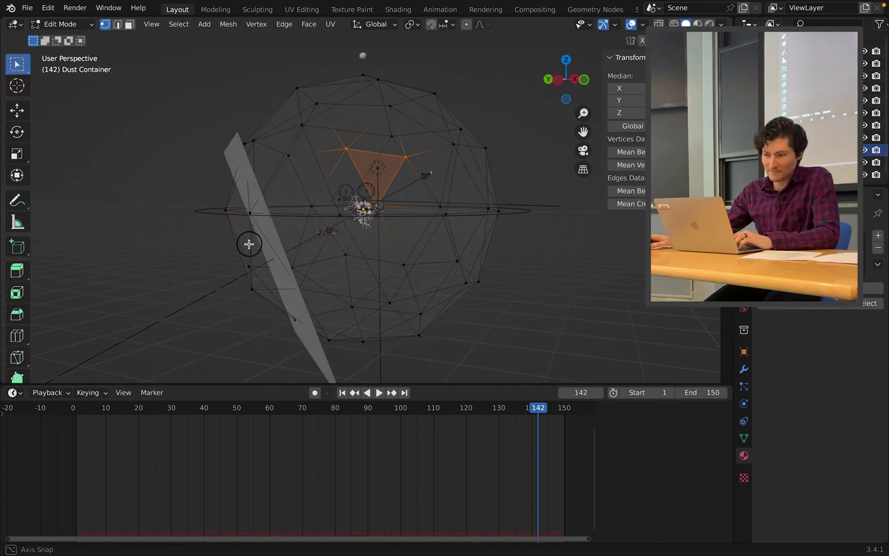
pyautogui.click(249, 213)
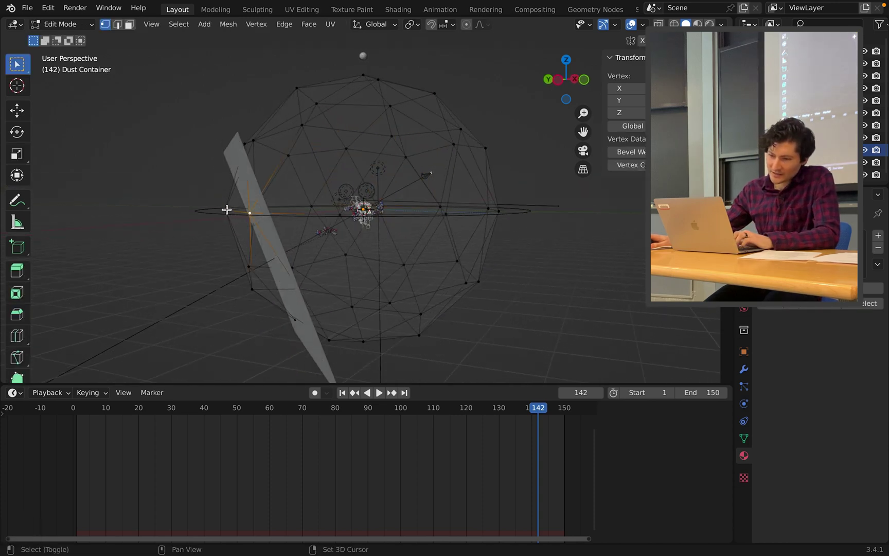
pyautogui.keyDown('shift'); pyautogui.click(226, 210); pyautogui.keyUp('shift')
pyautogui.keyDown('shift'); pyautogui.click(249, 287); pyautogui.keyUp('shift')
pyautogui.moveTo(240, 299)
pyautogui.mouseDown(button='middle')
pyautogui.moveTo(258, 272)
pyautogui.moveTo(282, 270)
pyautogui.moveTo(242, 286)
pyautogui.mouseUp(button='middle')
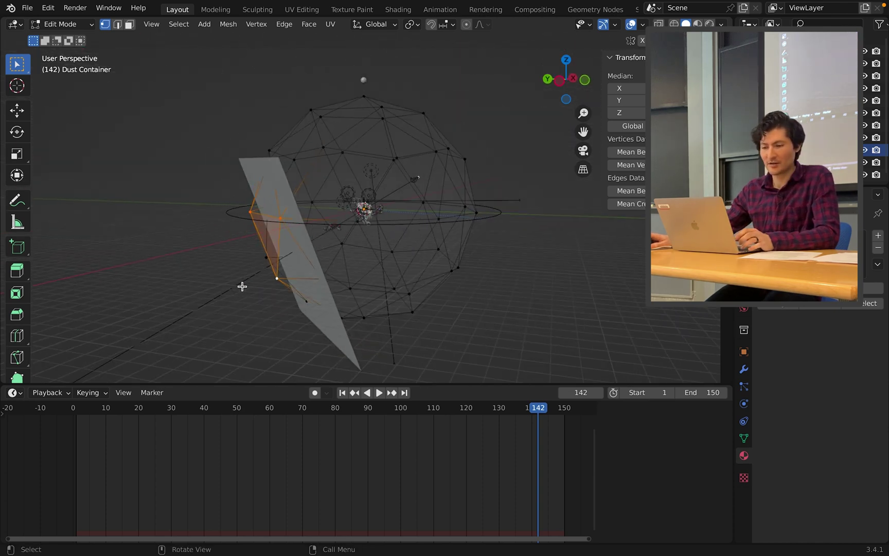
pyautogui.press('Tab')
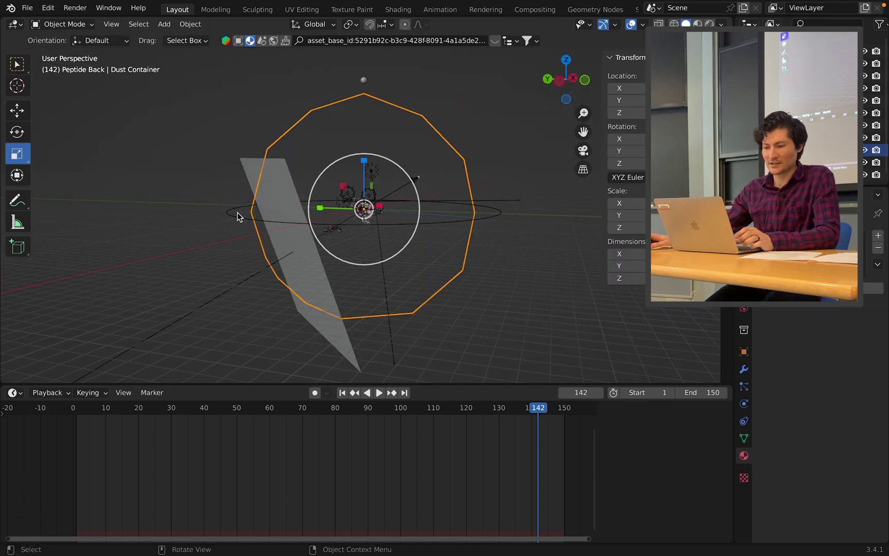
# Parent the grey background plane to the Dust Container by Vertex (Triangle), then scrub back
pyautogui.click(247, 176)
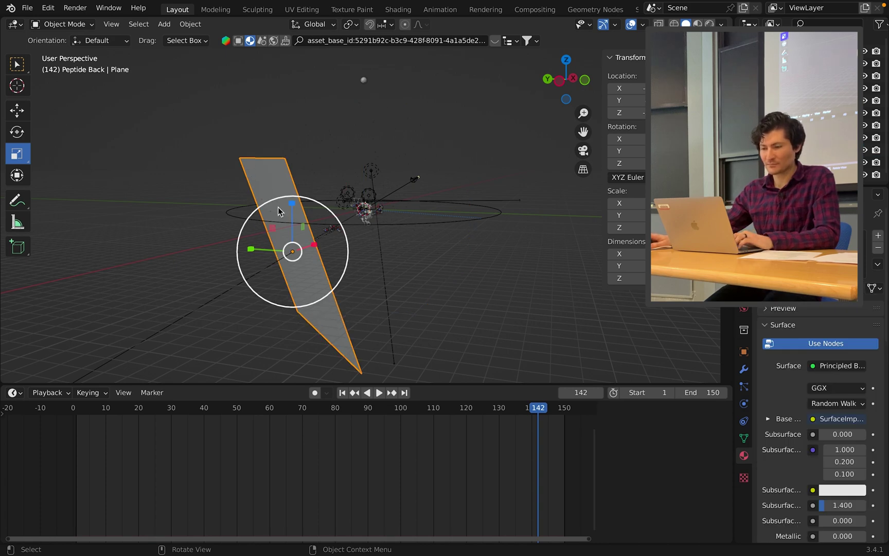
pyautogui.keyDown('shift'); pyautogui.click(440, 251); pyautogui.keyUp('shift')
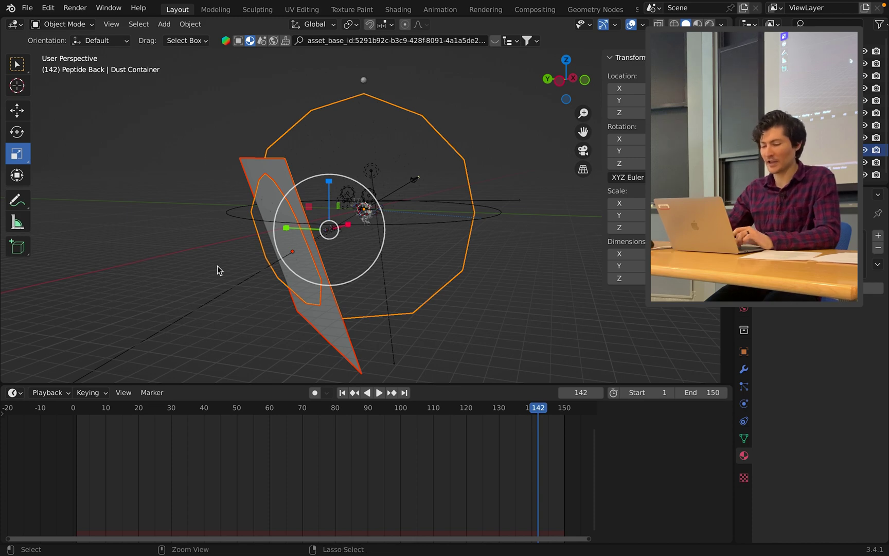
pyautogui.press('super+p')
pyautogui.click(192, 267)
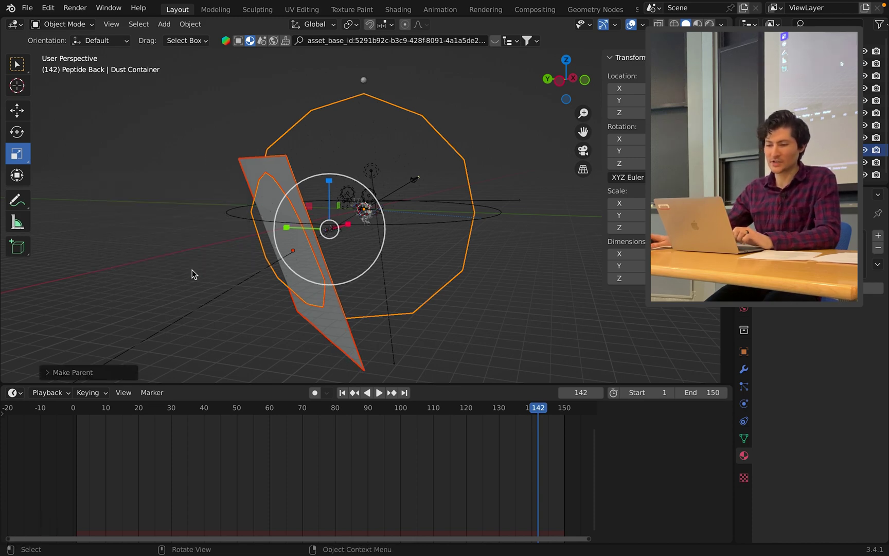
pyautogui.moveTo(541, 410); pyautogui.dragTo(50, 468)
# Play and scrub the animation to check the plane moves with the container
pyautogui.press('space')
pyautogui.moveTo(212, 448); pyautogui.dragTo(298, 476)
pyautogui.press('Escape')
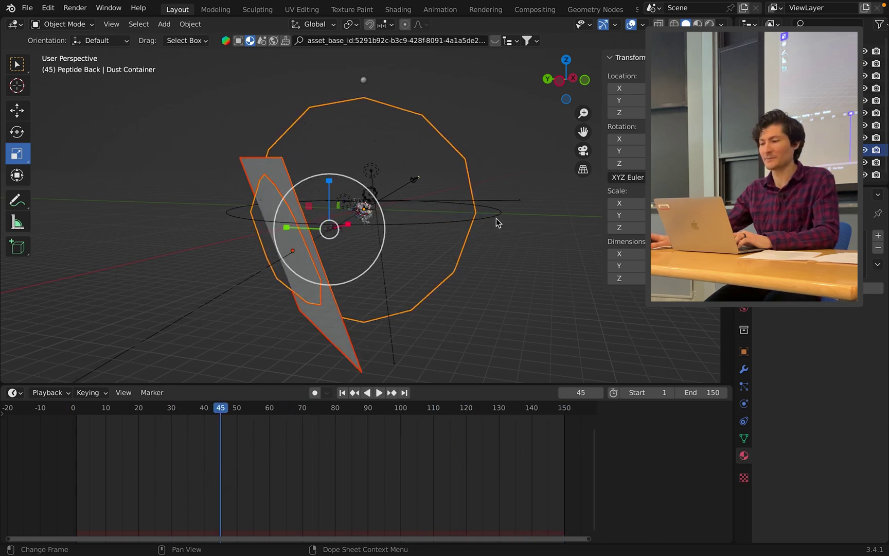
# Return to camera view, deselect everything with Select > None, and rewind to frame 1
pyautogui.click(583, 150)
pyautogui.scroll(-3, 504, 251)
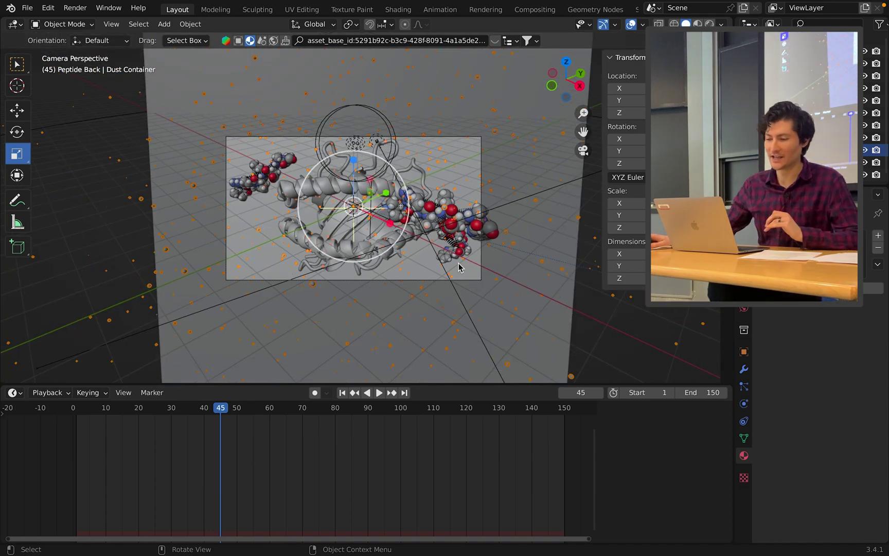
pyautogui.scroll(4, 427, 324)
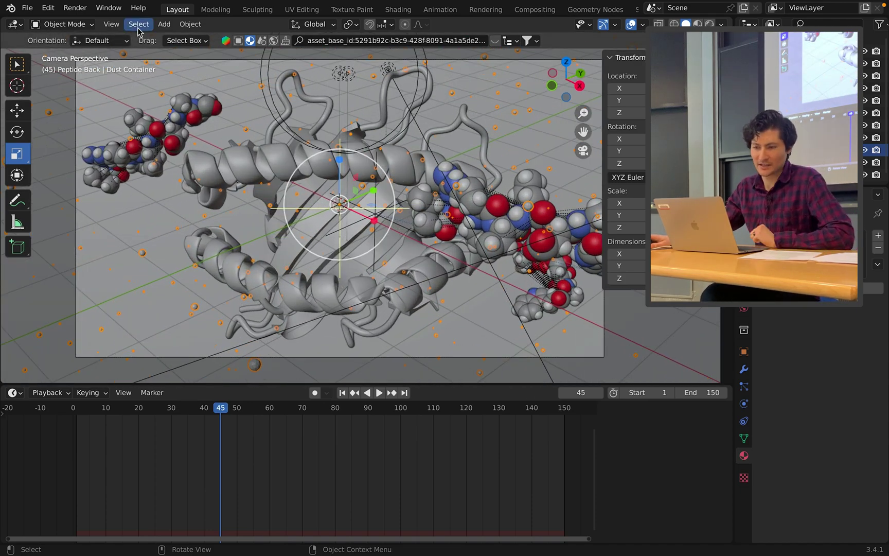
pyautogui.click(139, 24)
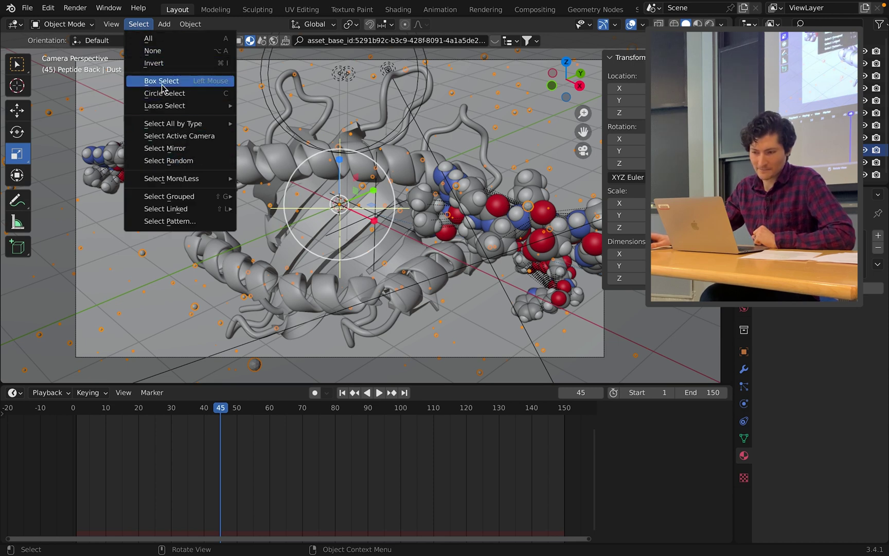
pyautogui.click(157, 51)
pyautogui.moveTo(222, 413); pyautogui.dragTo(77, 420)
pyautogui.press('space')
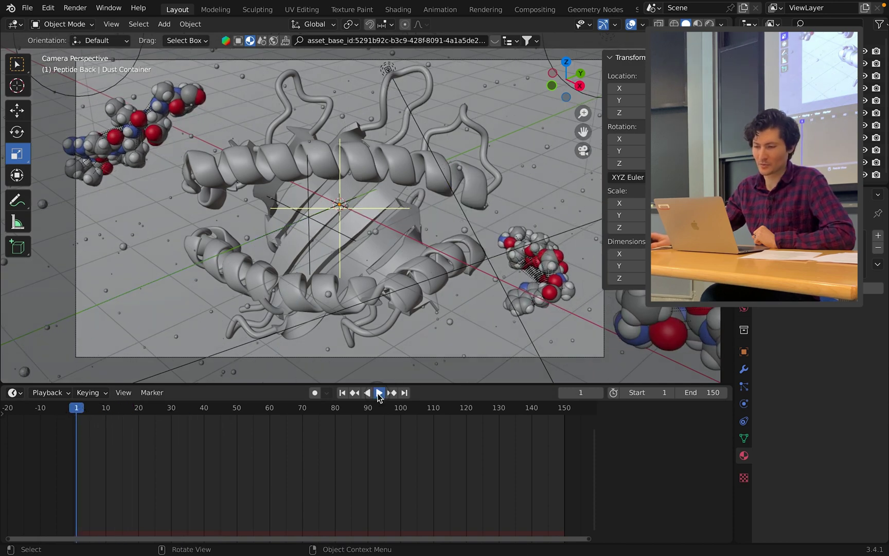
# Play and pause the animation, scrub to frame 42, nudge the view, and switch to rendered shading
pyautogui.click(378, 393)
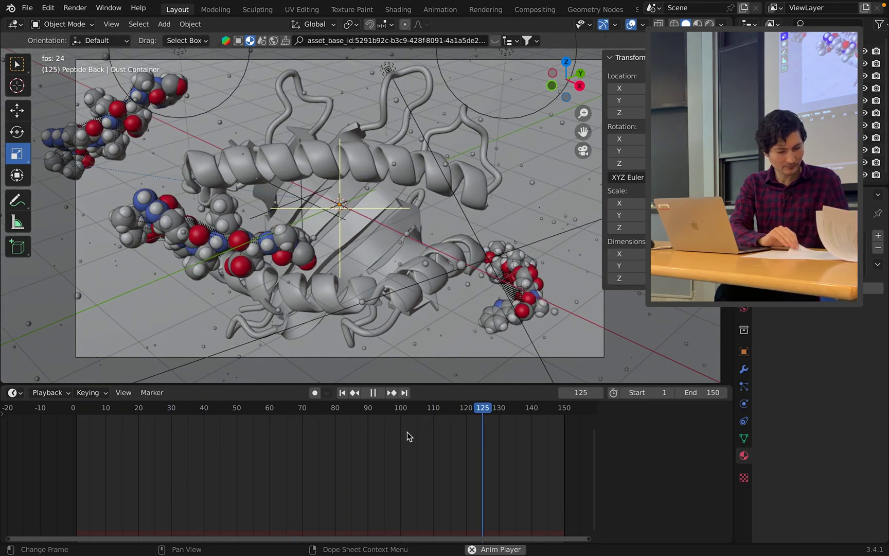
pyautogui.click(373, 392)
pyautogui.moveTo(164, 411); pyautogui.dragTo(210, 412)
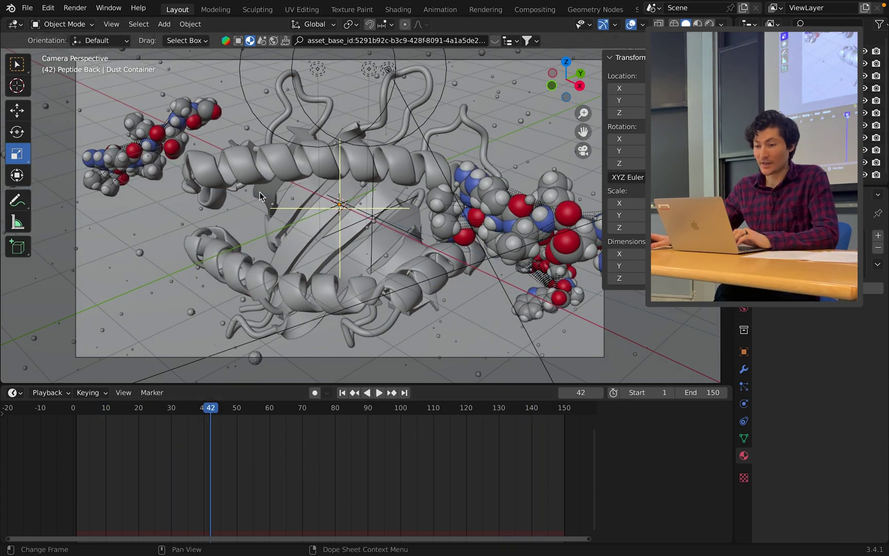
pyautogui.keyDown('shift'); pyautogui.moveTo(263, 181); pyautogui.dragTo(260, 189, button='middle'); pyautogui.keyUp('shift')
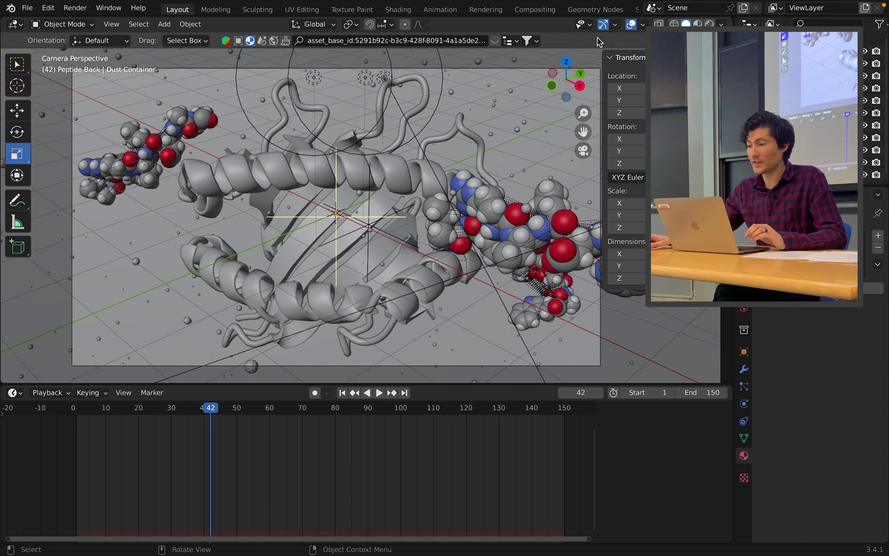
pyautogui.press('z')
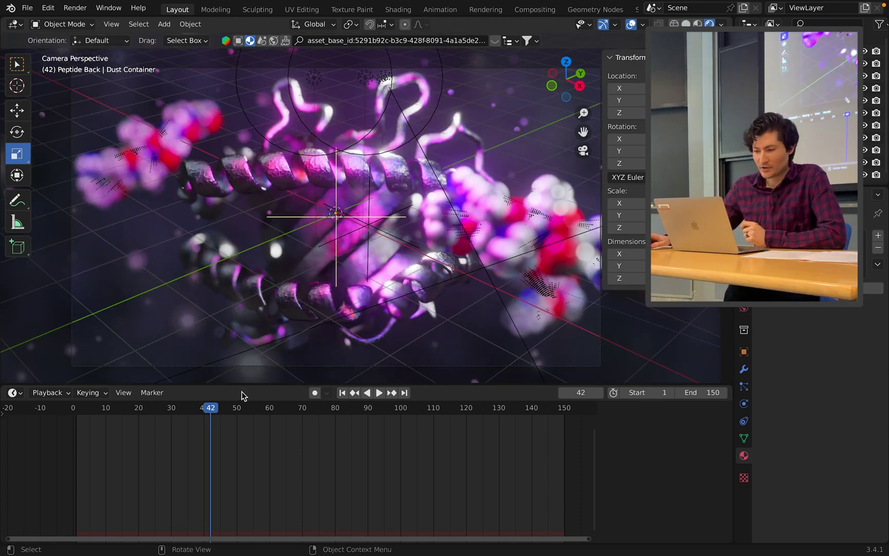
# Play the animation in rendered view, then scrub the playhead back from frame 105 to frame 96
pyautogui.press('space')
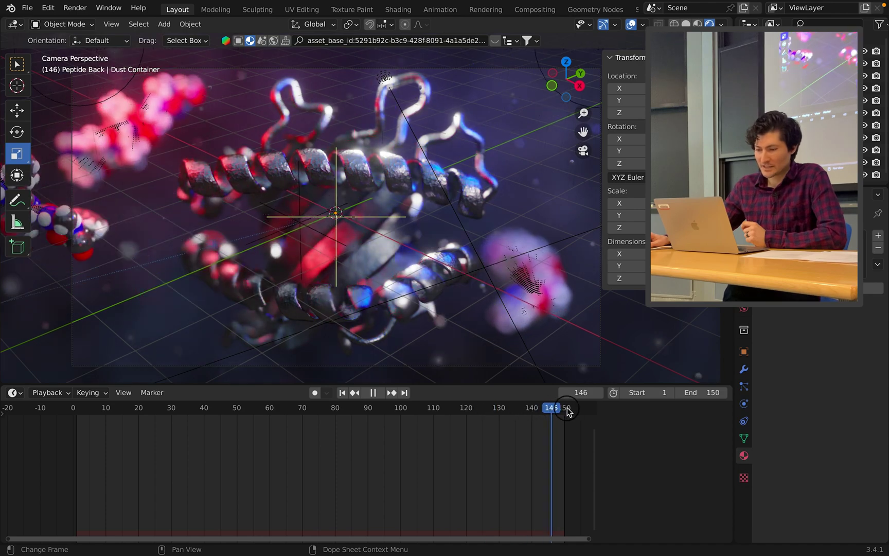
pyautogui.click(401, 434)
pyautogui.moveTo(337, 444); pyautogui.dragTo(389, 451)
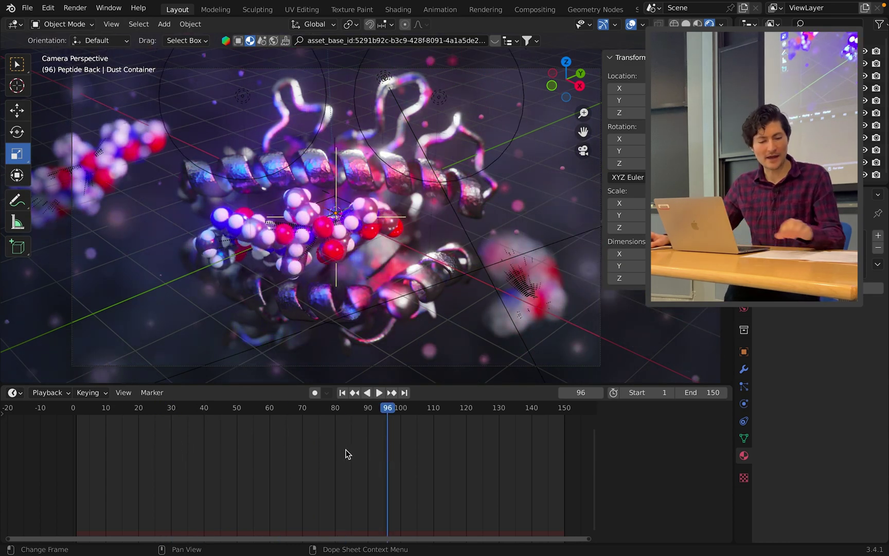